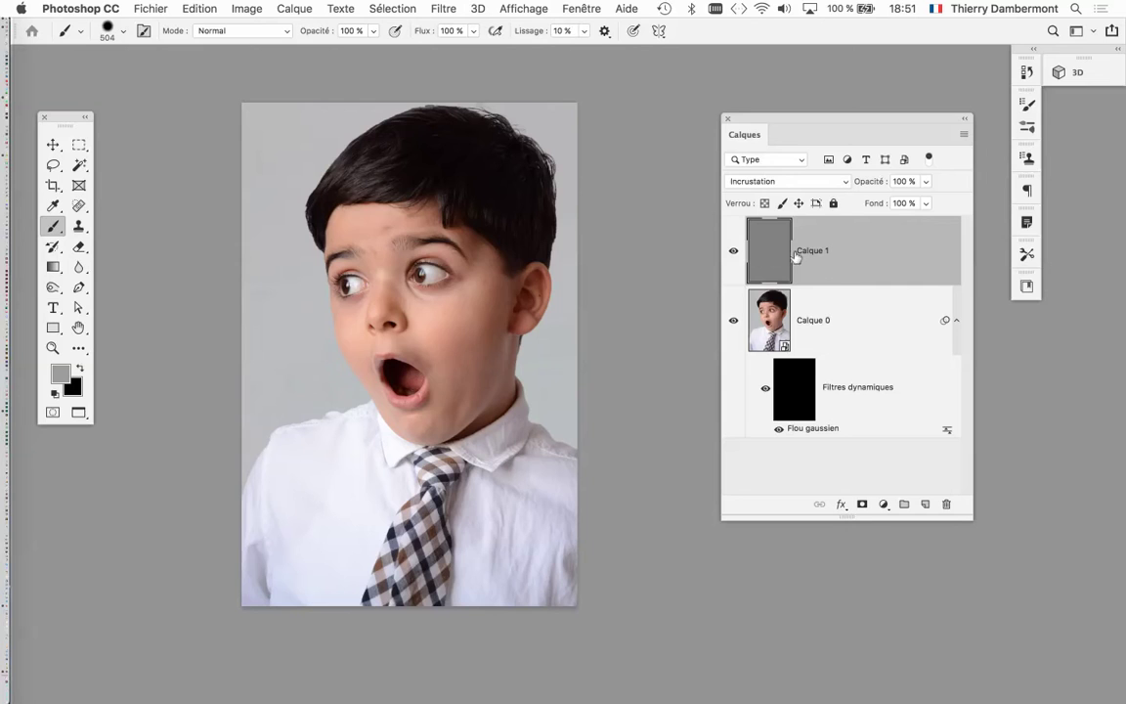
# Step: Show the Couleur colour panel, make it shorter, and dock it with the right-hand panels
pyautogui.click(598, 8)
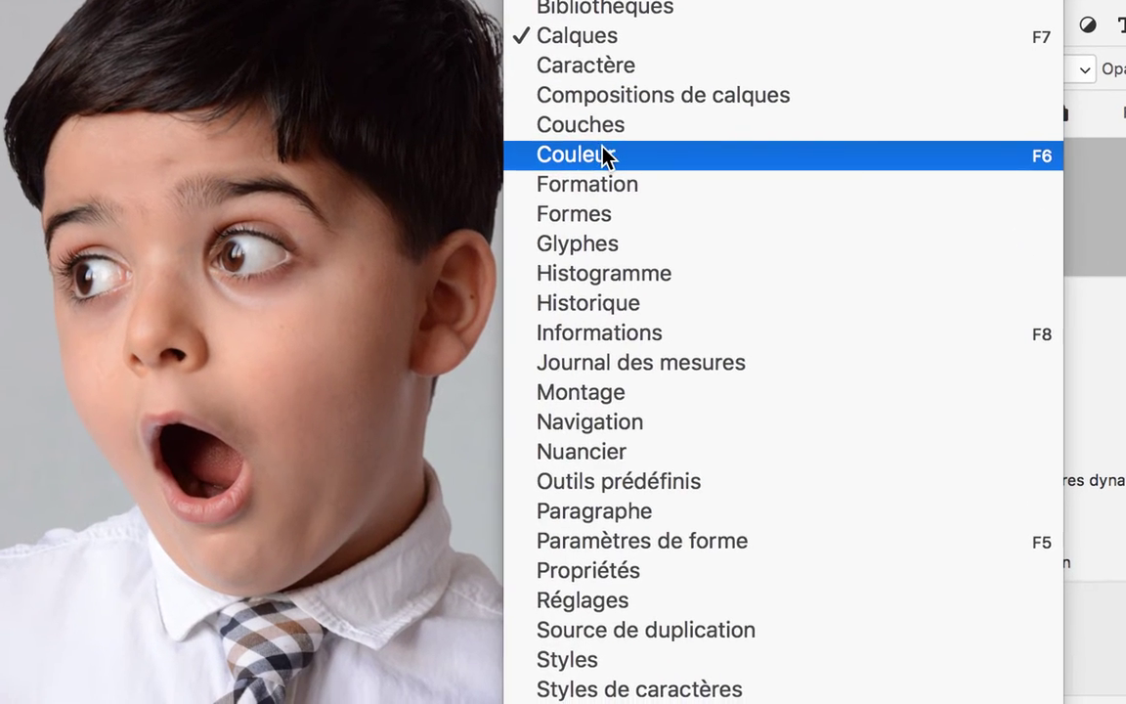
pyautogui.click(604, 157)
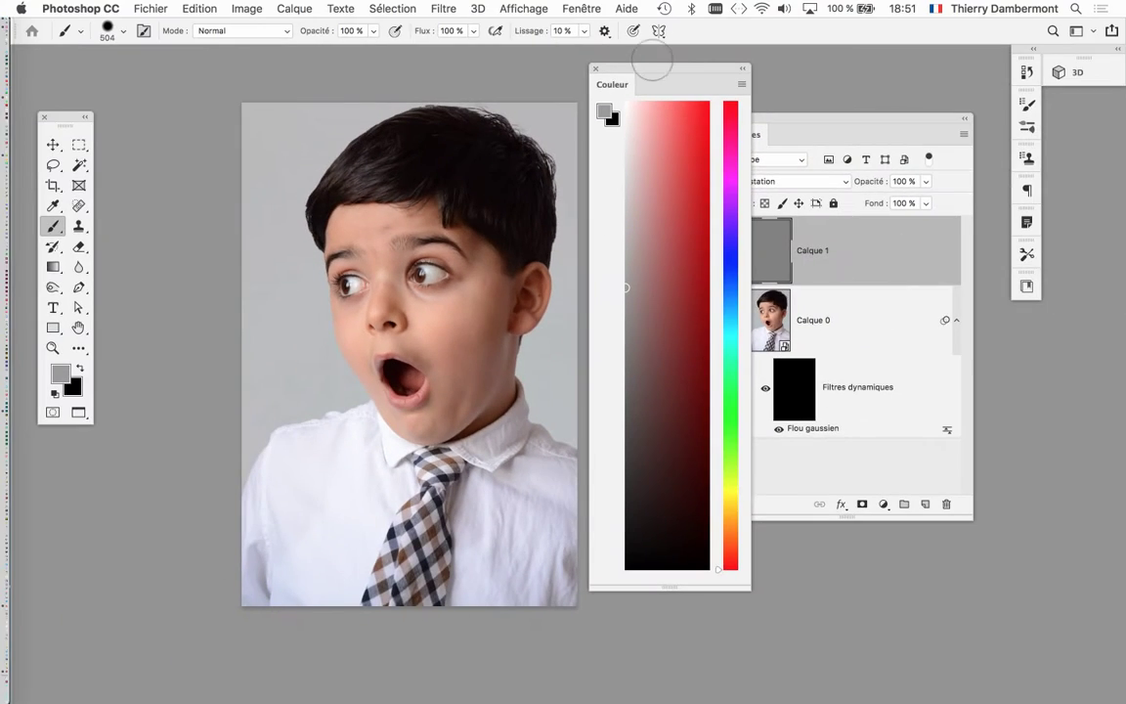
pyautogui.moveTo(654, 70); pyautogui.dragTo(203, 66)
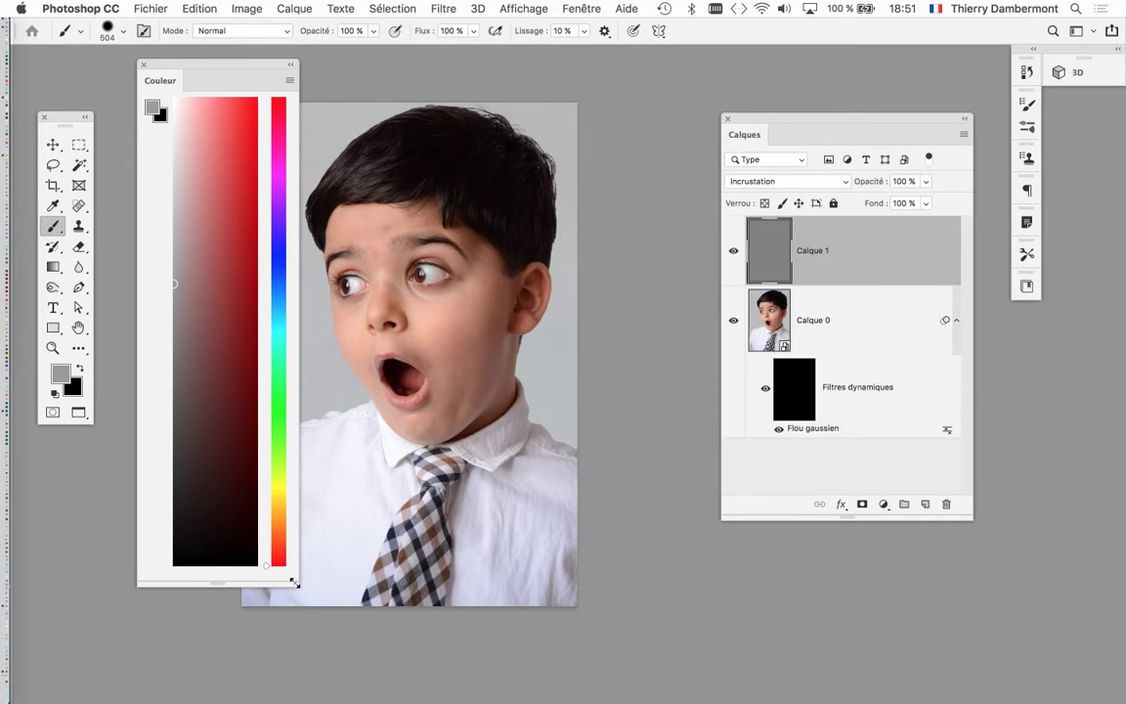
pyautogui.moveTo(293, 583); pyautogui.dragTo(293, 178)
pyautogui.moveTo(235, 64)
pyautogui.mouseDown()
pyautogui.moveTo(623, 209)
pyautogui.moveTo(625, 183)
pyautogui.moveTo(941, 146)
pyautogui.mouseUp()
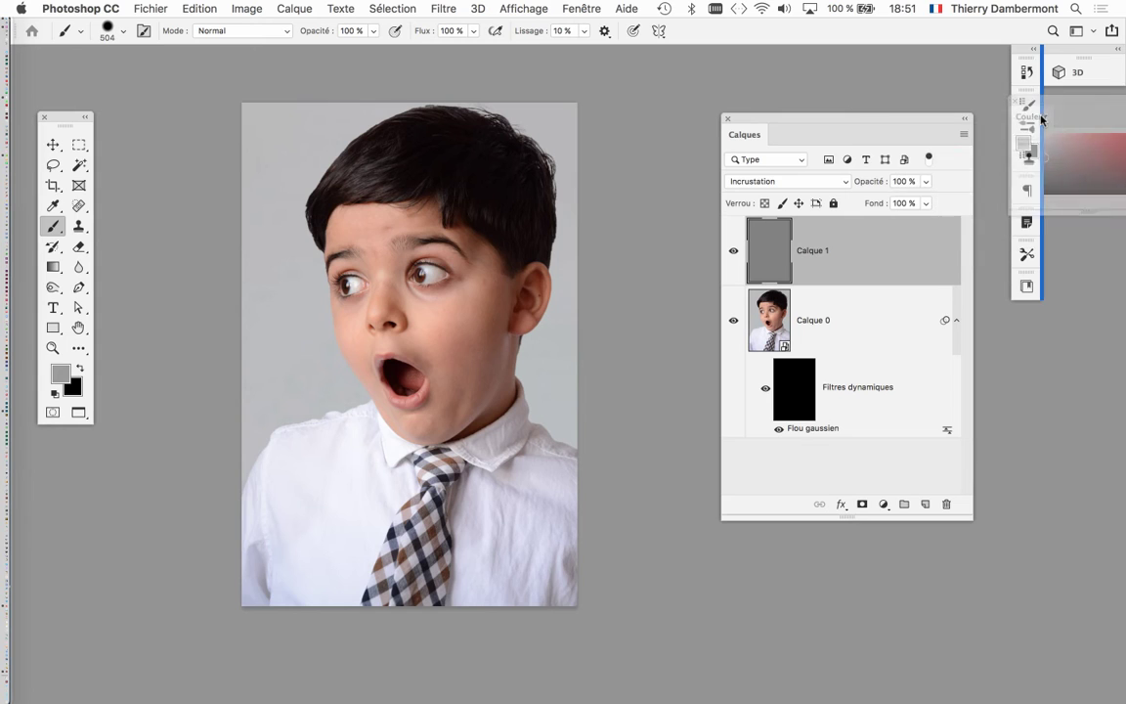
pyautogui.moveTo(1038, 114); pyautogui.dragTo(1038, 115)
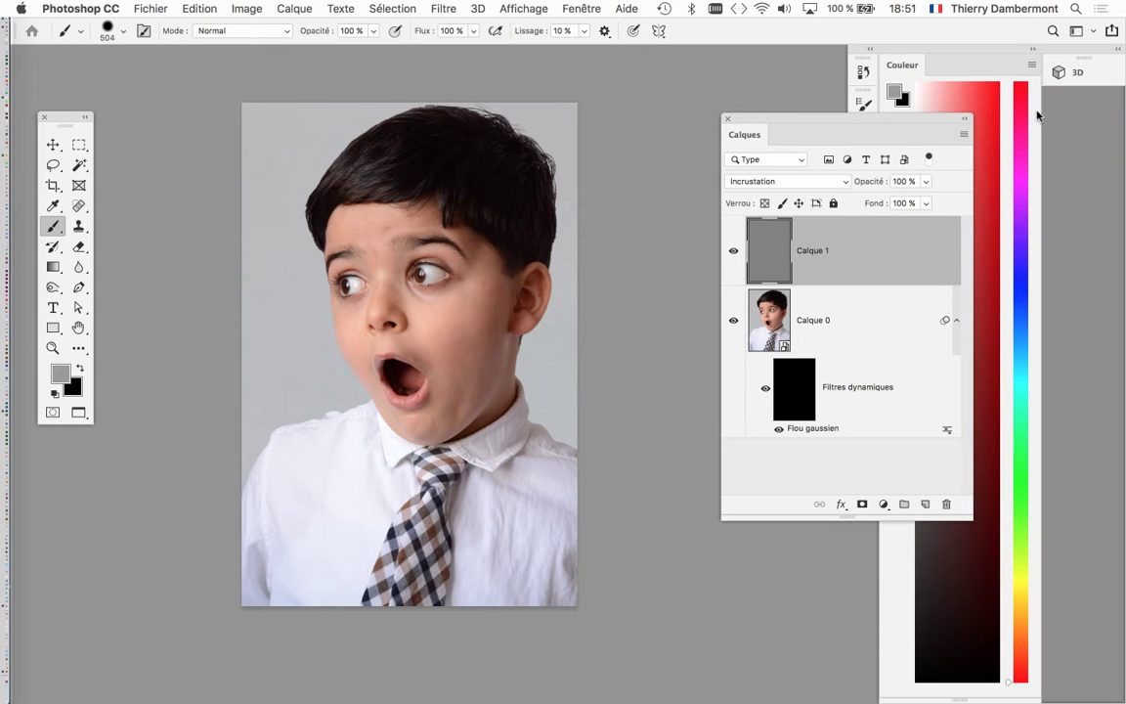
# Step: Pull the Couleur panel out of the collapsed dock, expand it, and stretch it tall over the portrait
pyautogui.click(1032, 49)
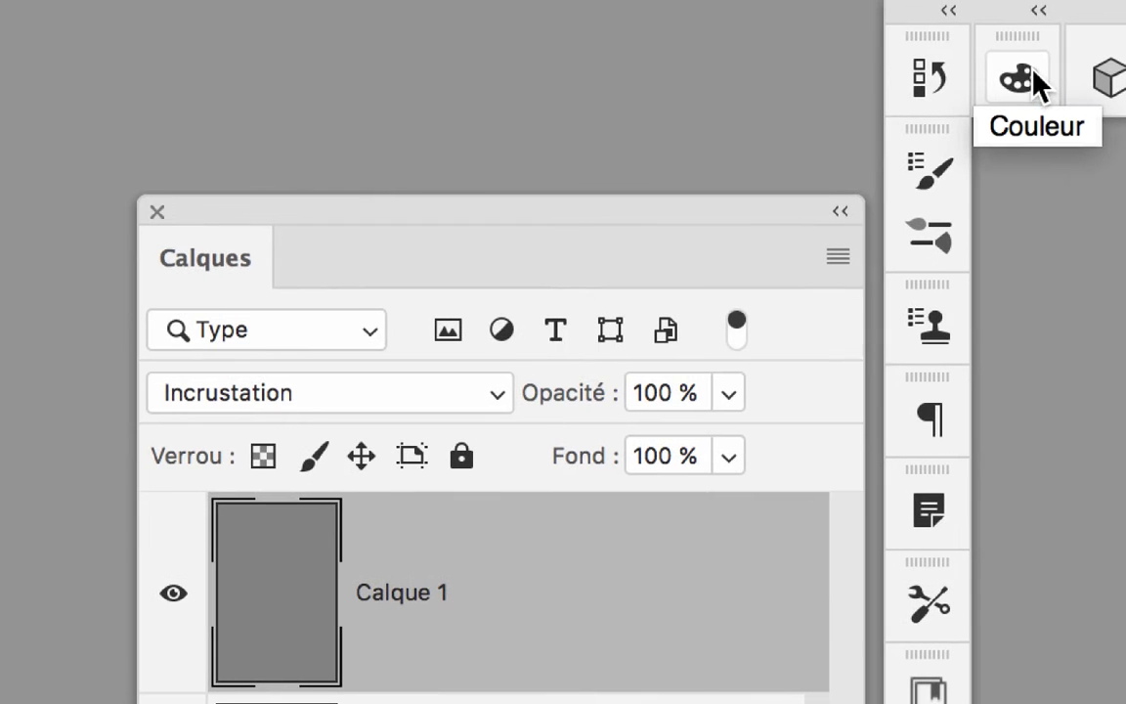
pyautogui.moveTo(1034, 86); pyautogui.dragTo(544, 132)
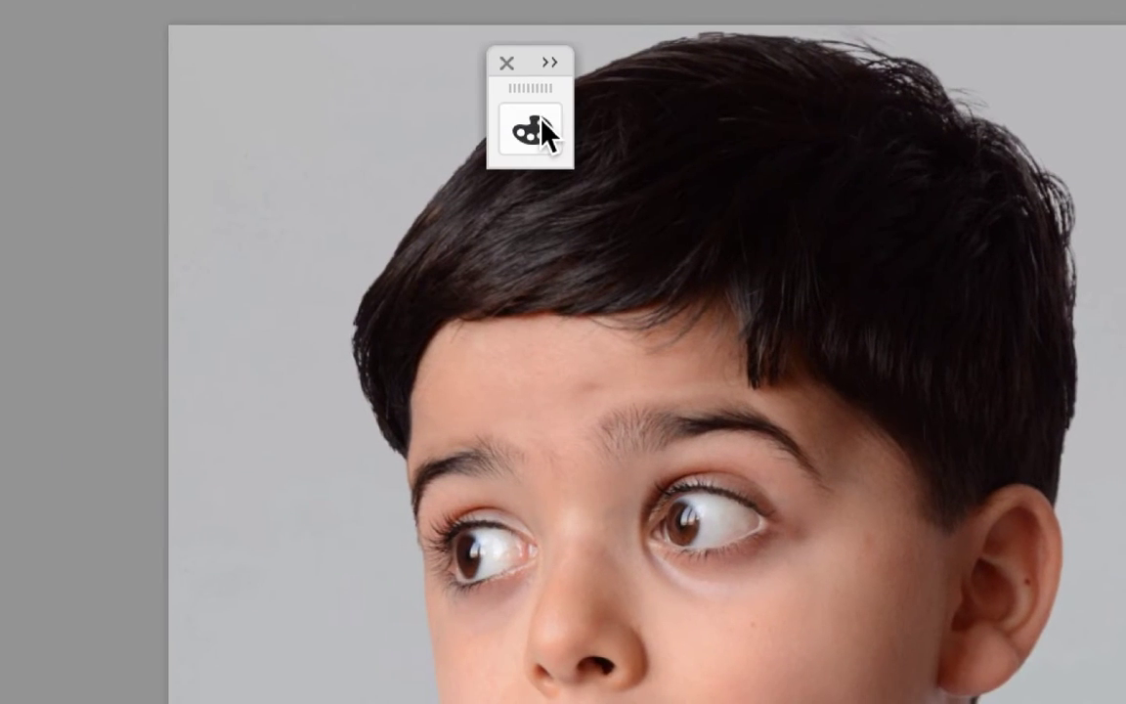
pyautogui.click(550, 62)
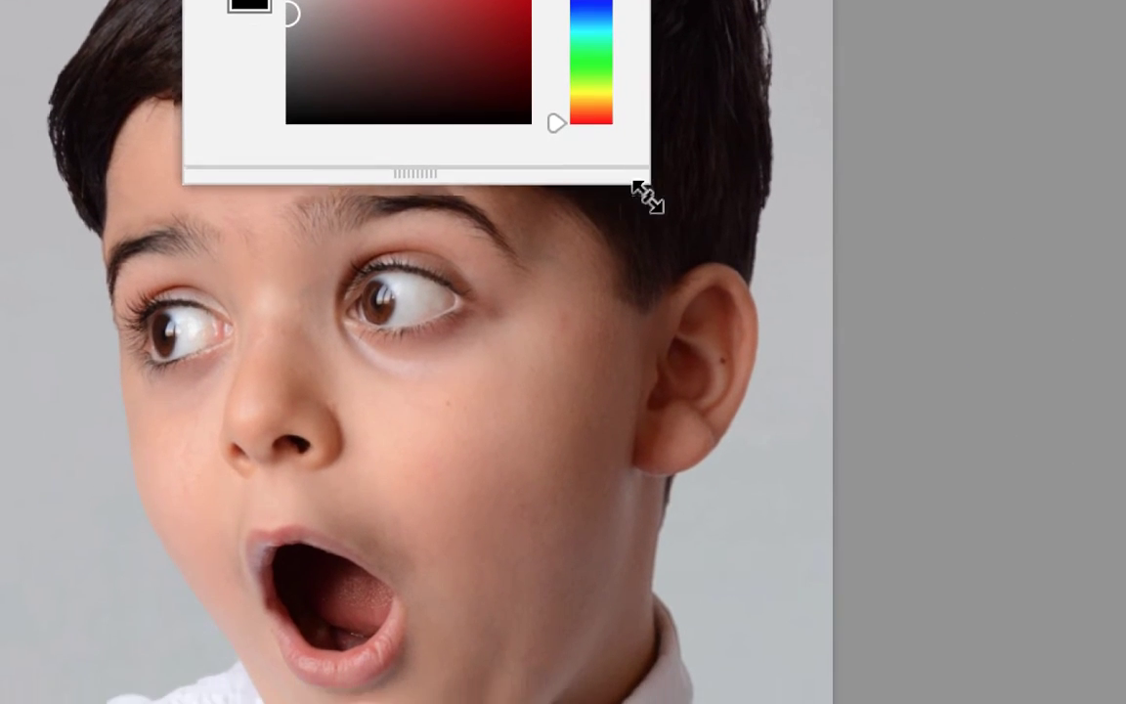
pyautogui.moveTo(647, 195); pyautogui.dragTo(618, 586)
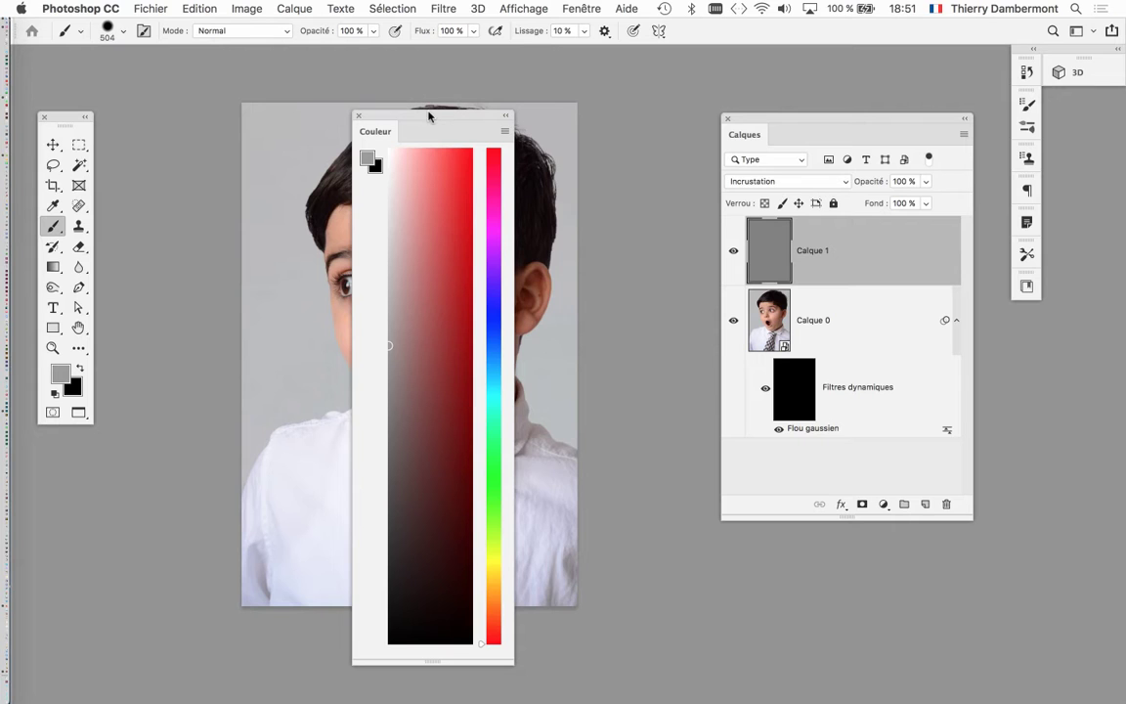
pyautogui.moveTo(428, 116); pyautogui.dragTo(558, 102)
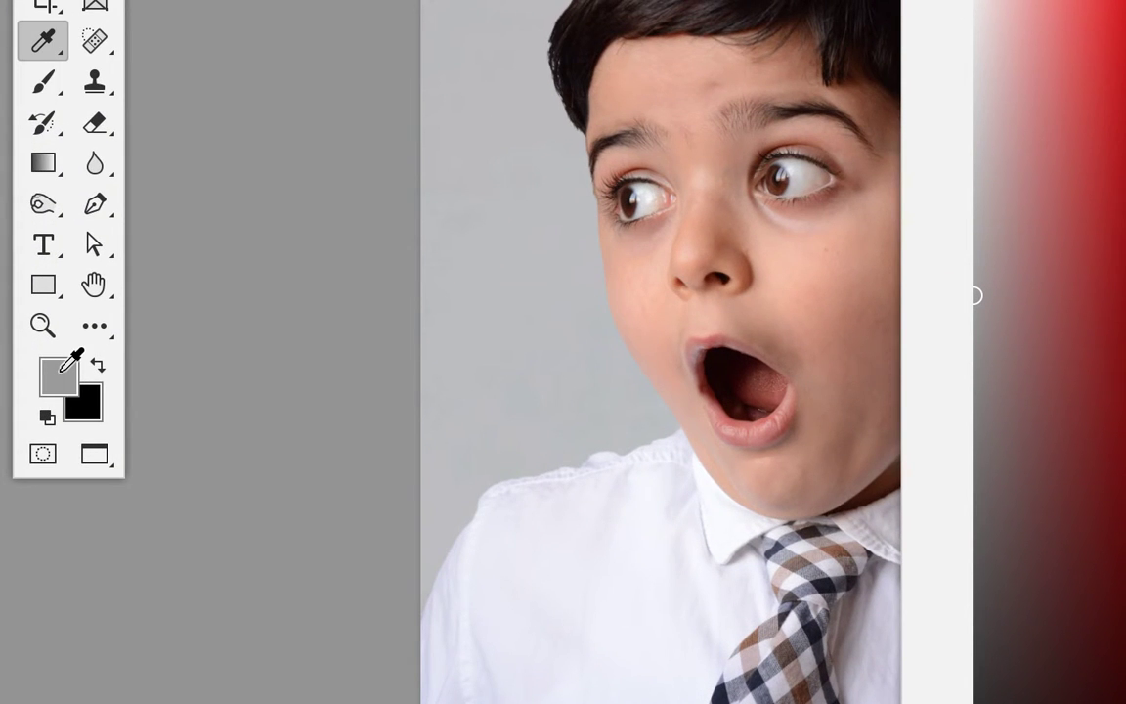
# Step: Open the foreground Color Picker, then cancel it without changing the colour
pyautogui.click(61, 370)
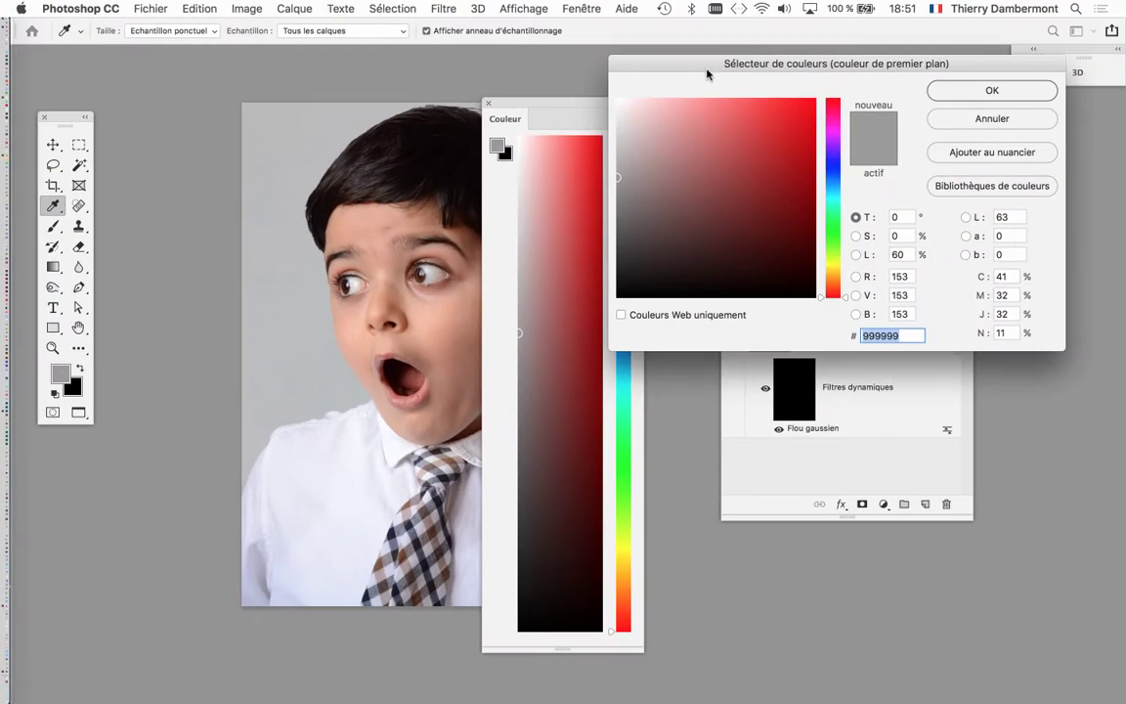
pyautogui.moveTo(708, 75); pyautogui.dragTo(237, 173)
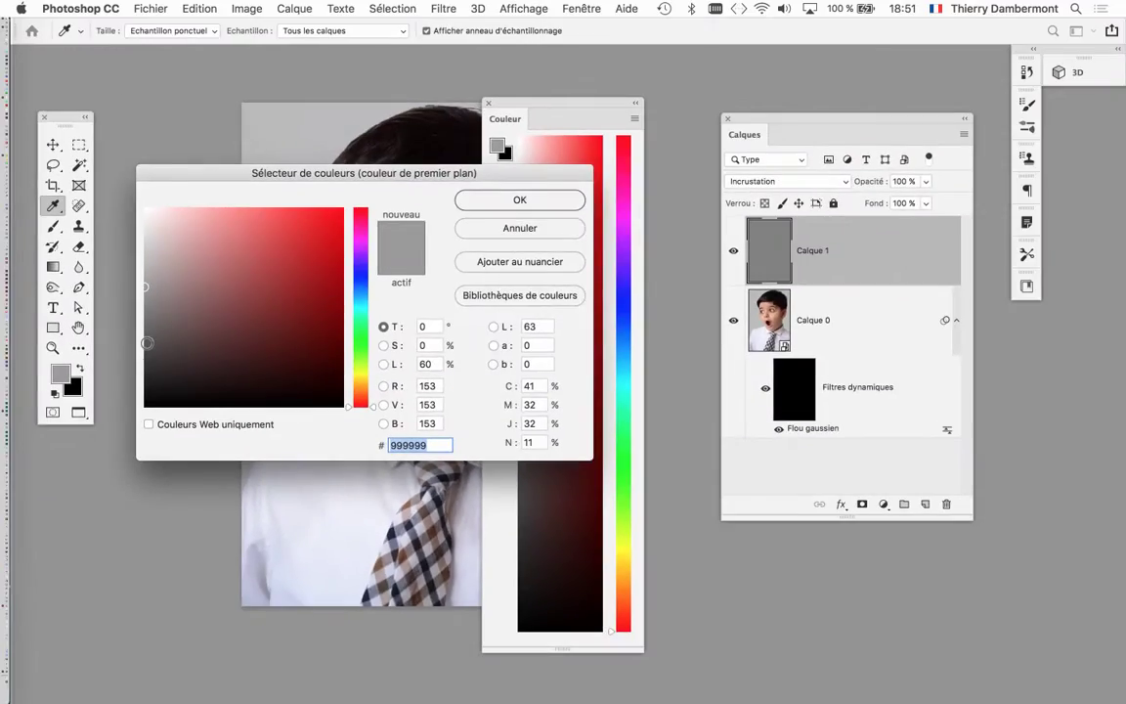
pyautogui.click(532, 229)
# Step: Move Calques to the bottom-right, reposition Couleur, and open the Couleur display-mode menu
pyautogui.moveTo(534, 105); pyautogui.dragTo(660, 82)
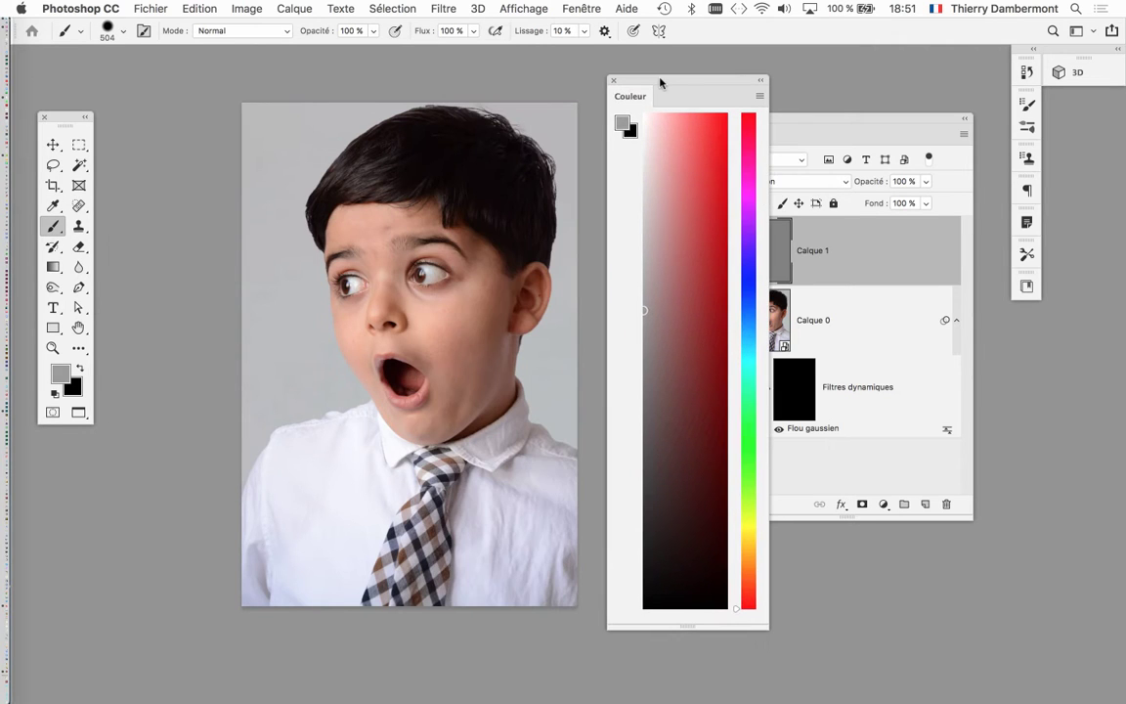
pyautogui.moveTo(832, 127); pyautogui.dragTo(985, 325)
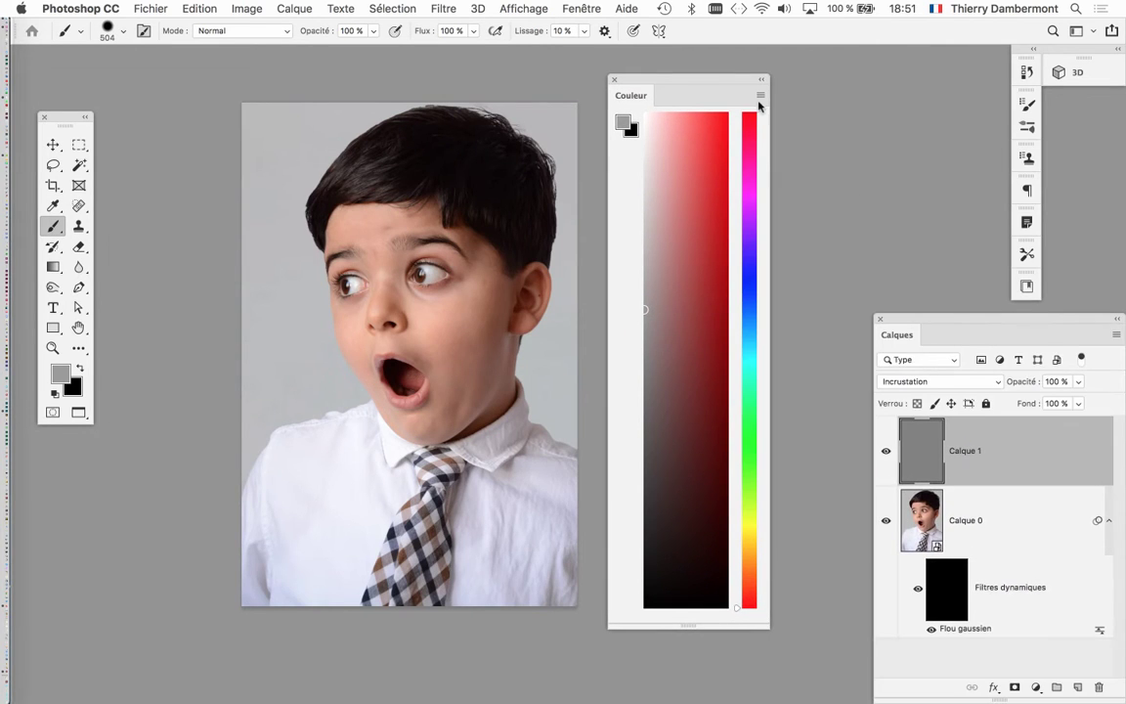
pyautogui.moveTo(698, 78); pyautogui.dragTo(719, 75)
pyautogui.click(782, 95)
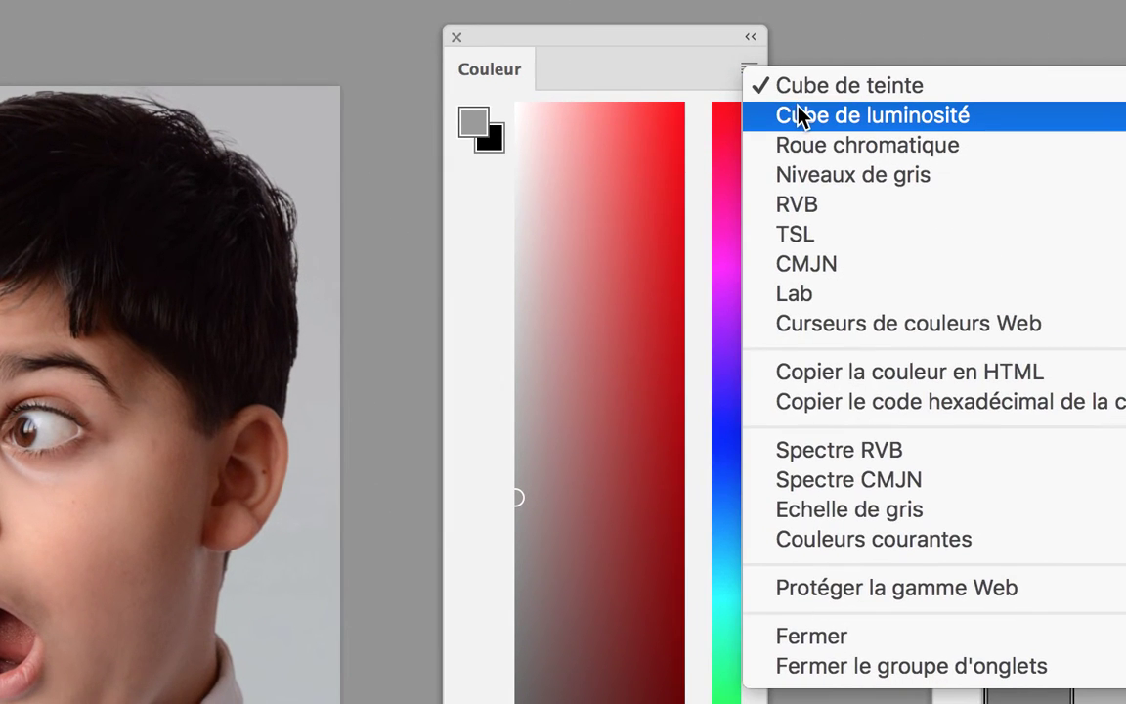
pyautogui.click(800, 115)
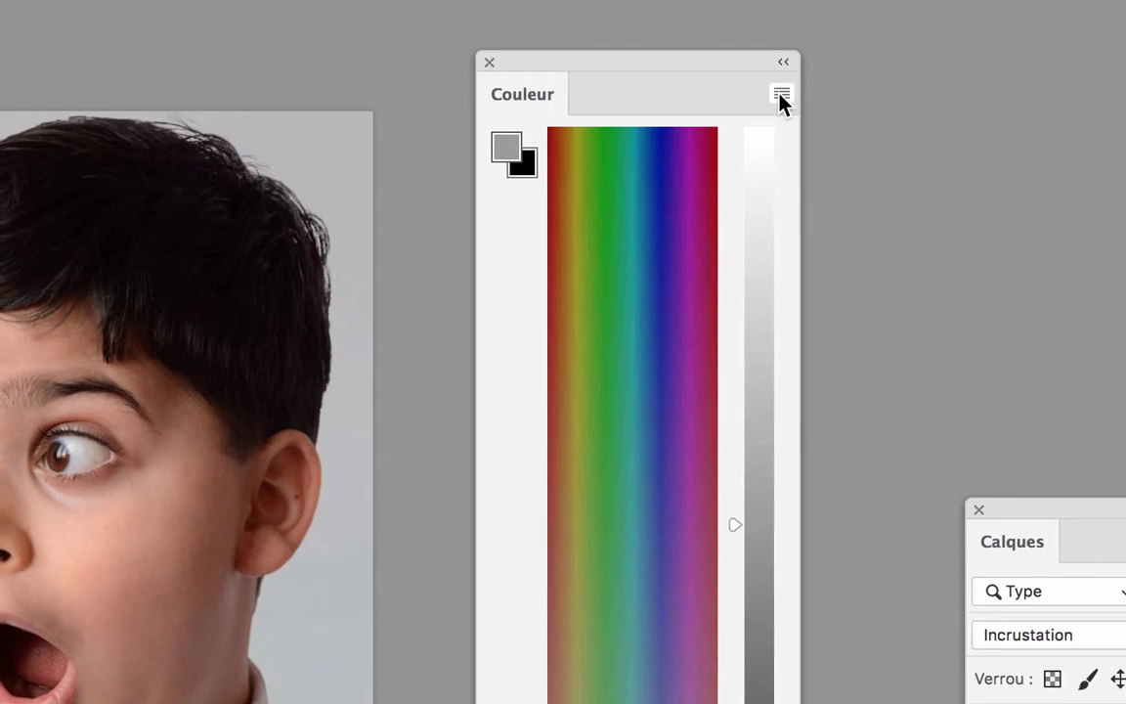
pyautogui.click(783, 95)
pyautogui.click(794, 123)
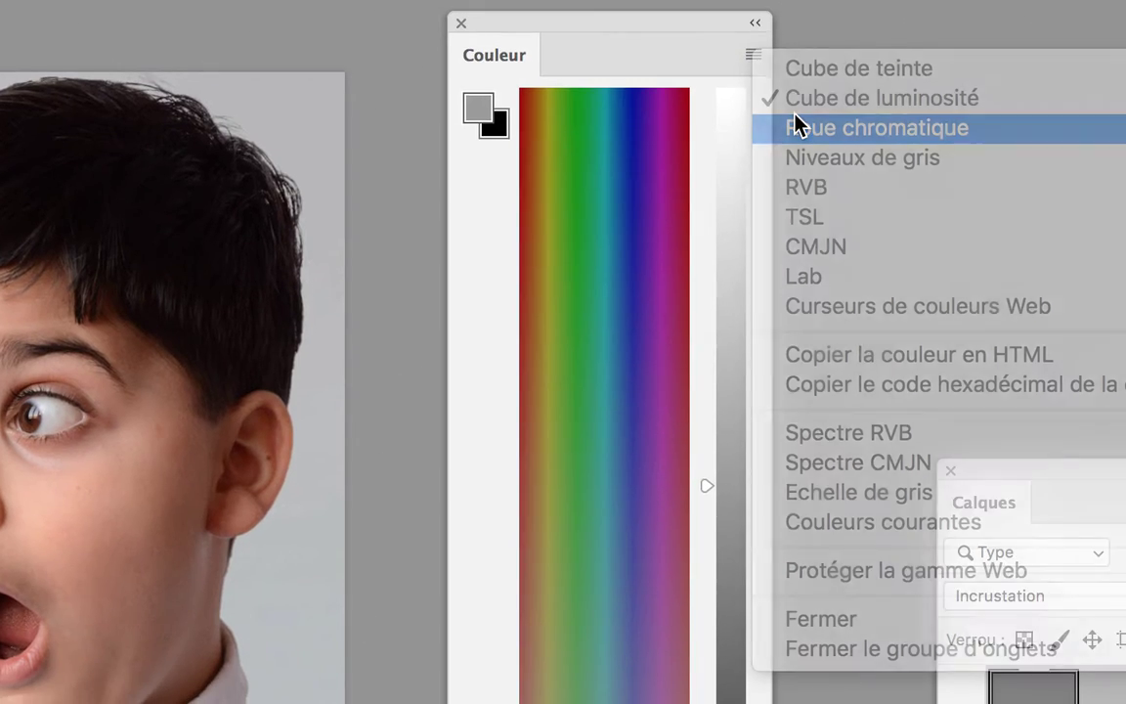
pyautogui.click(782, 95)
pyautogui.click(799, 196)
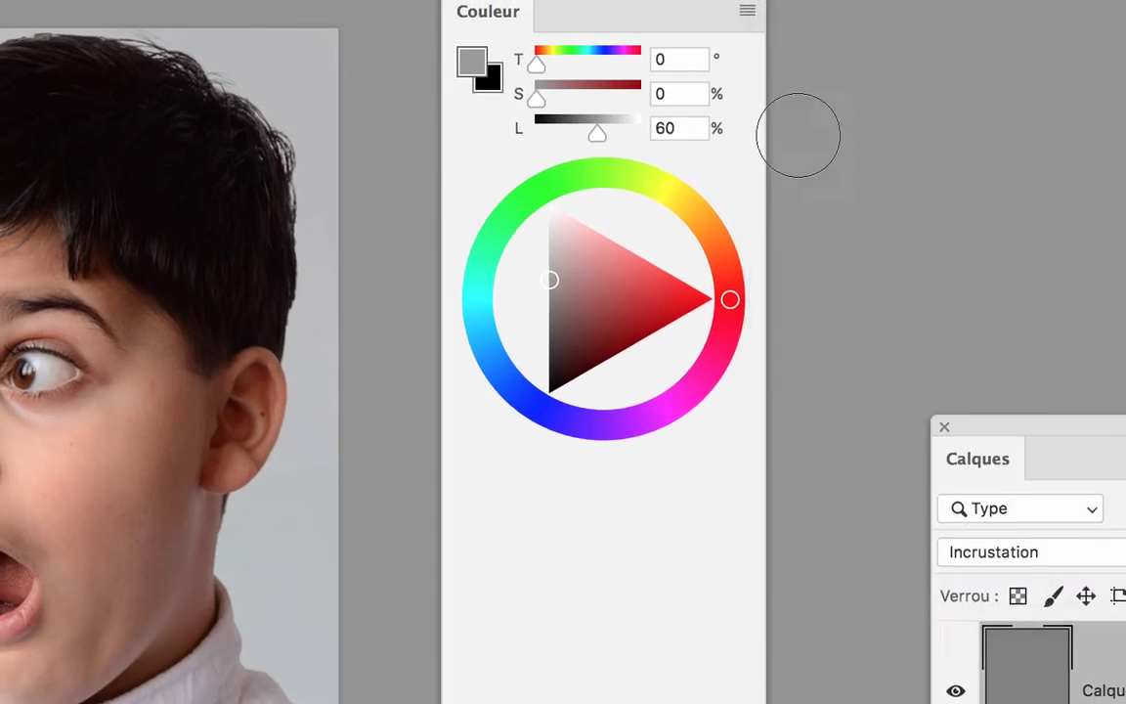
pyautogui.click(761, 63)
pyautogui.click(821, 249)
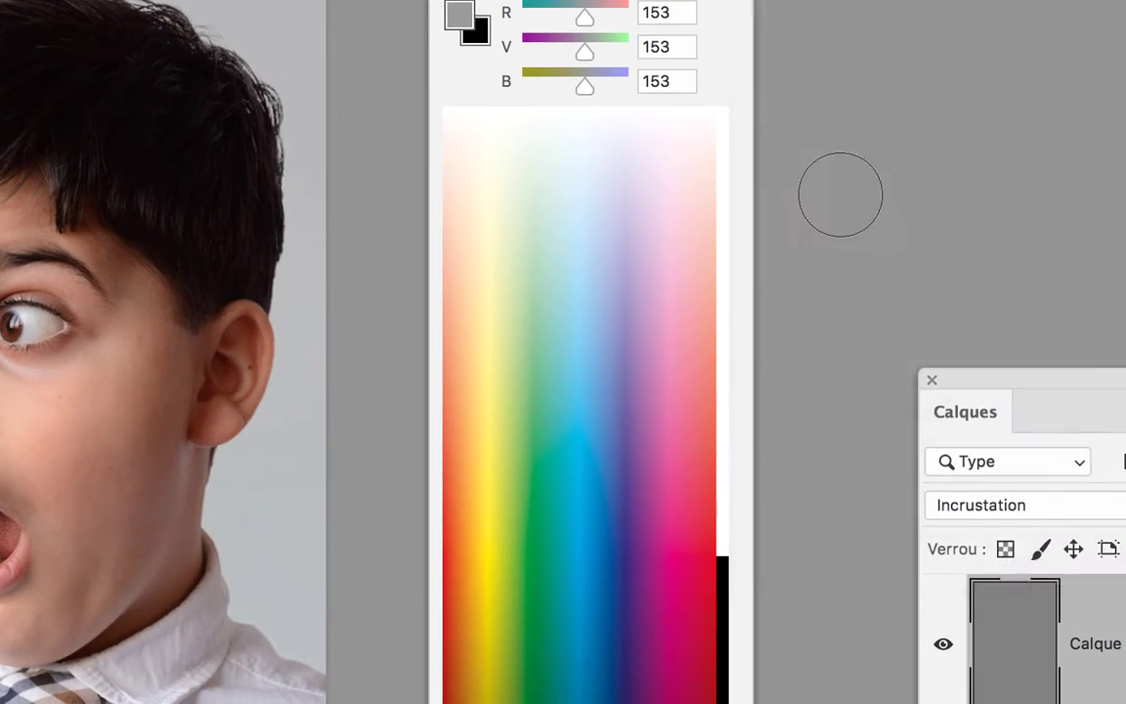
pyautogui.click(778, 98)
pyautogui.click(797, 103)
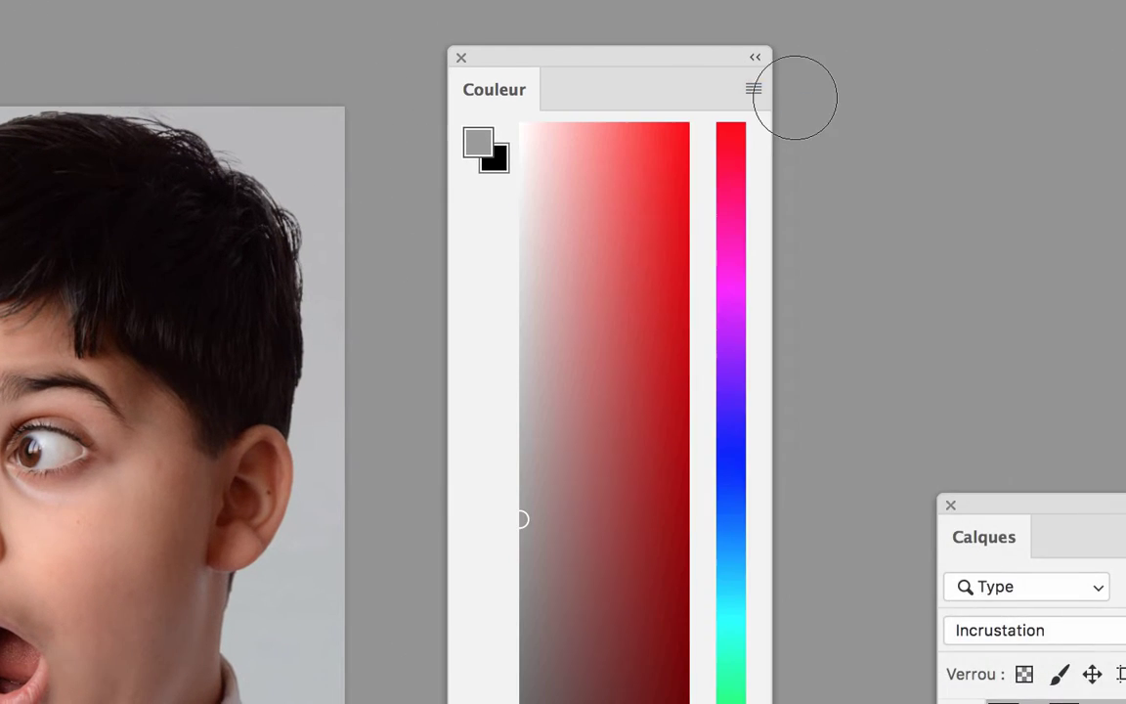
pyautogui.click(778, 96)
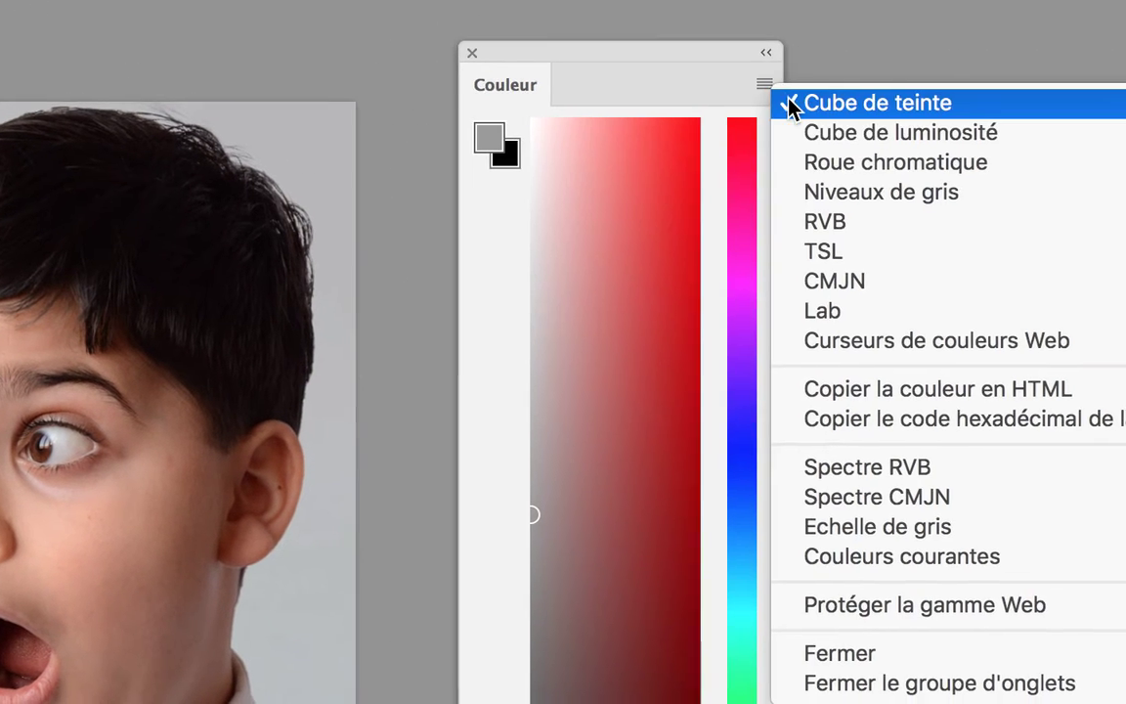
pyautogui.press('Escape')
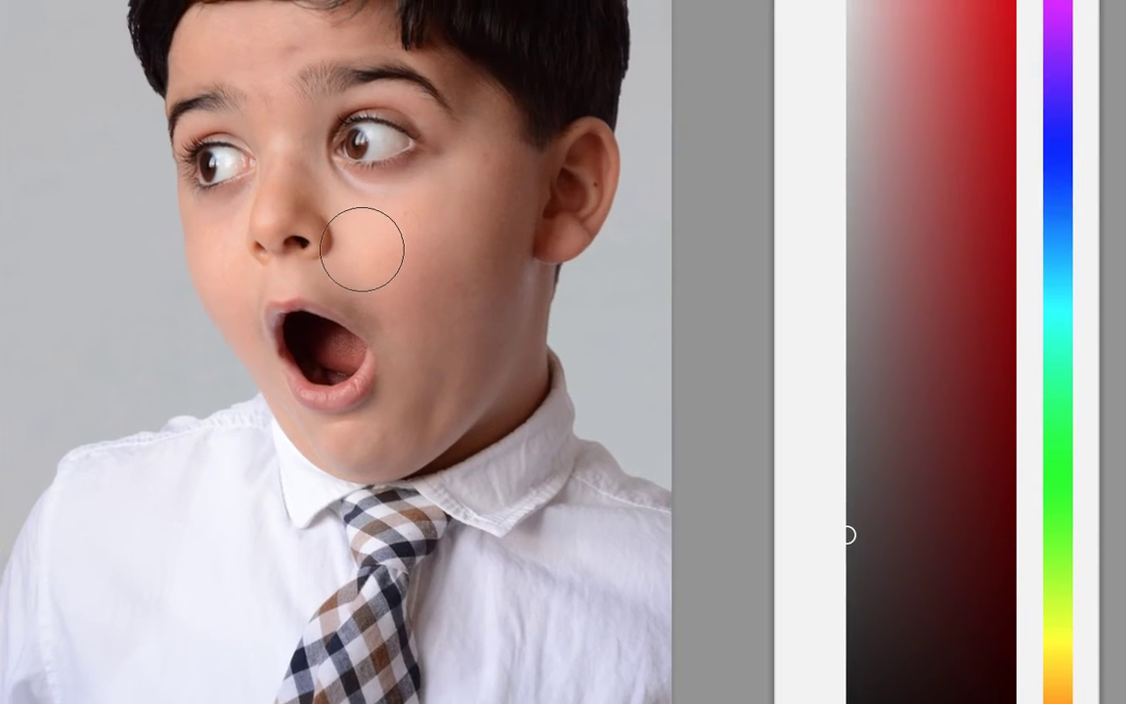
# Step: Set a large brush size for painting on Calque 1, then raise the Calques panel
pyautogui.moveTo(359, 250)
pyautogui.mouseDown()
pyautogui.moveTo(347, 262)
pyautogui.moveTo(403, 264)
pyautogui.moveTo(355, 257)
pyautogui.moveTo(406, 247)
pyautogui.moveTo(410, 257)
pyautogui.moveTo(372, 255)
pyautogui.moveTo(374, 186)
pyautogui.moveTo(374, 282)
pyautogui.moveTo(371, 208)
pyautogui.moveTo(357, 204)
pyautogui.moveTo(390, 226)
pyautogui.moveTo(402, 313)
pyautogui.mouseUp()
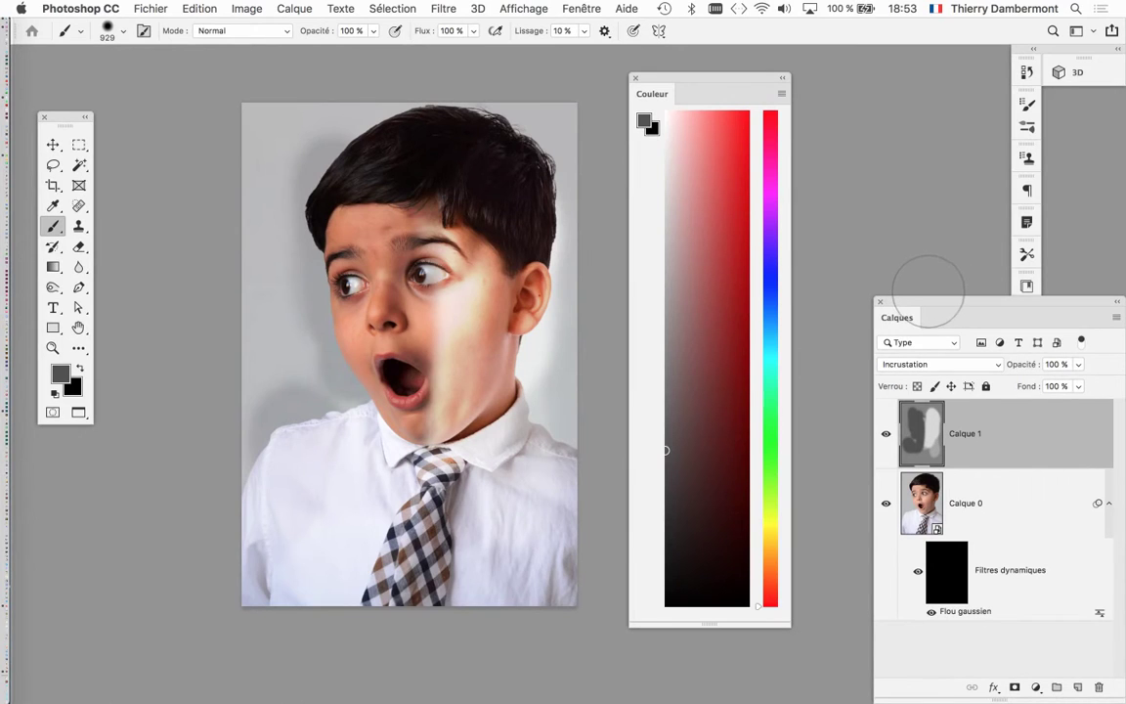
pyautogui.moveTo(923, 303); pyautogui.dragTo(876, 163)
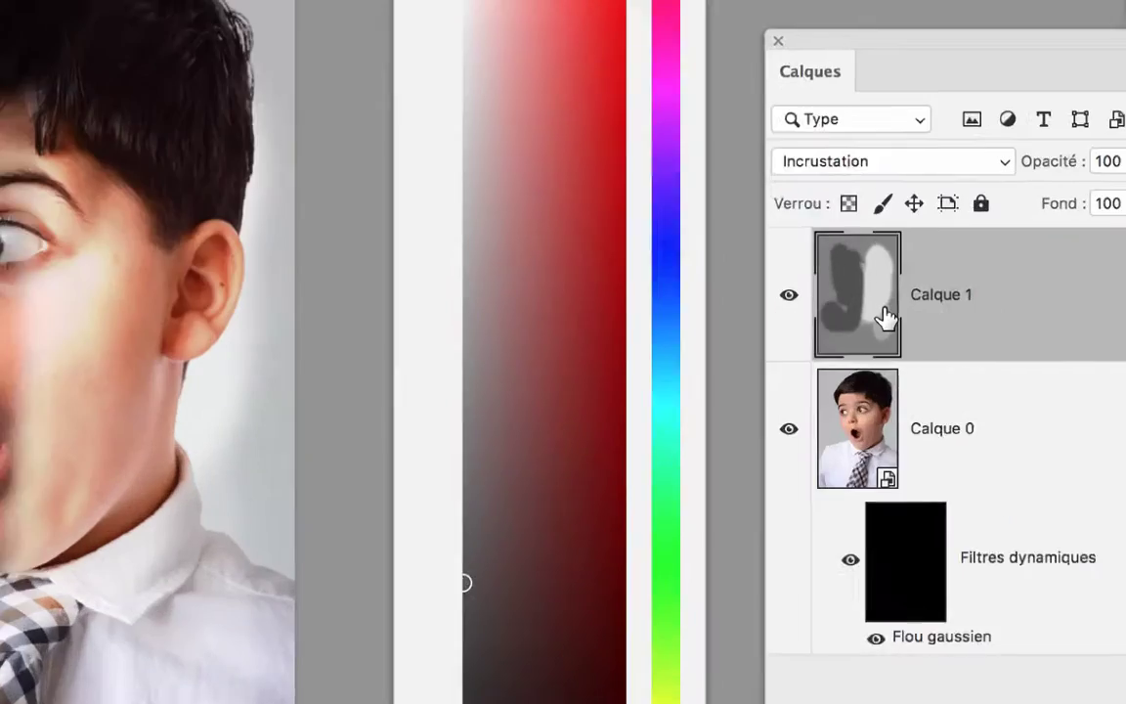
# Step: Refill the gray layer with 50% gray and toggle its visibility to compare, leaving it hidden
pyautogui.hotkey('shift', 'F5')
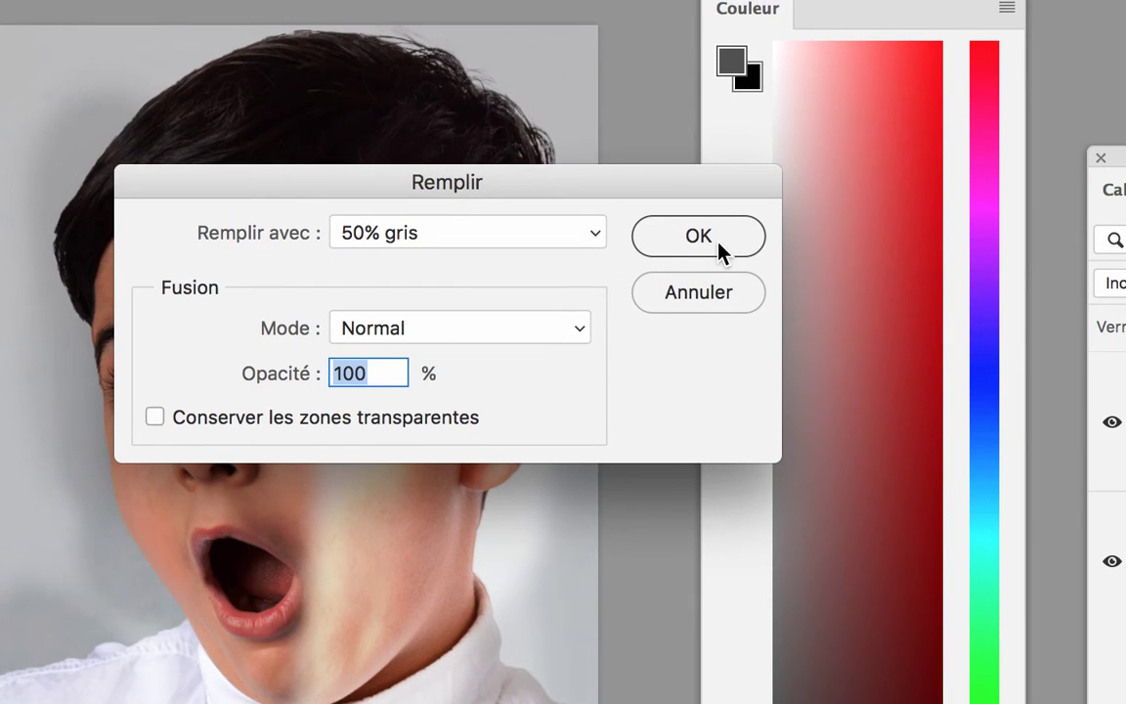
pyautogui.click(719, 244)
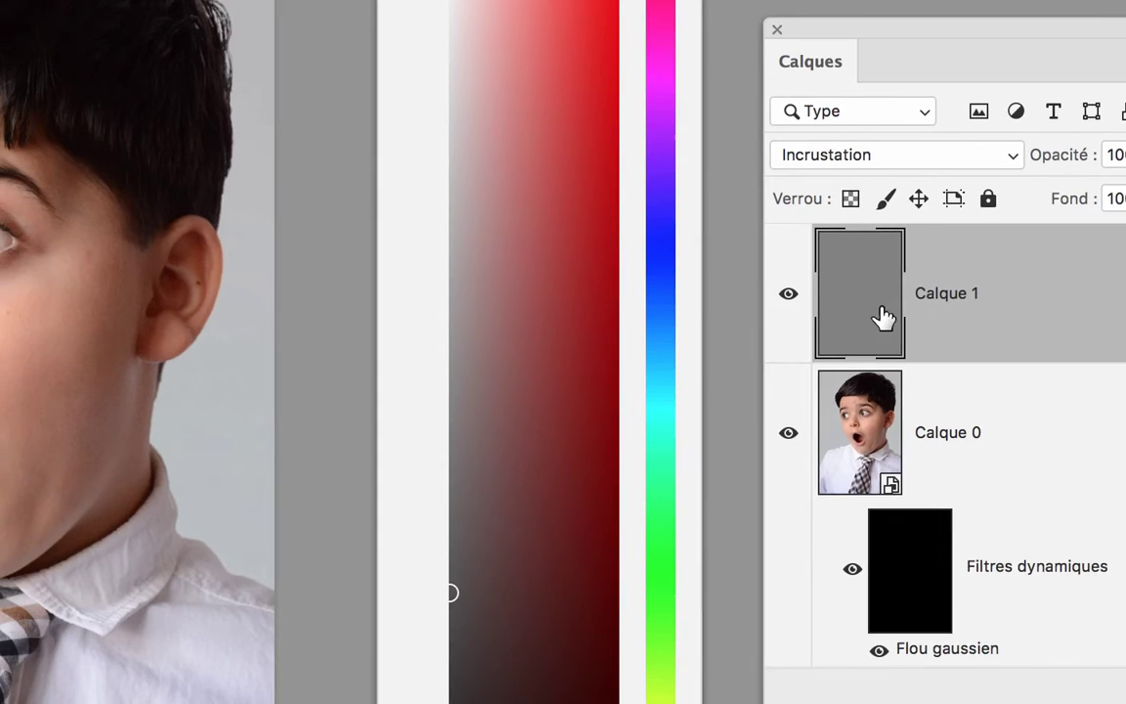
pyautogui.click(851, 308)
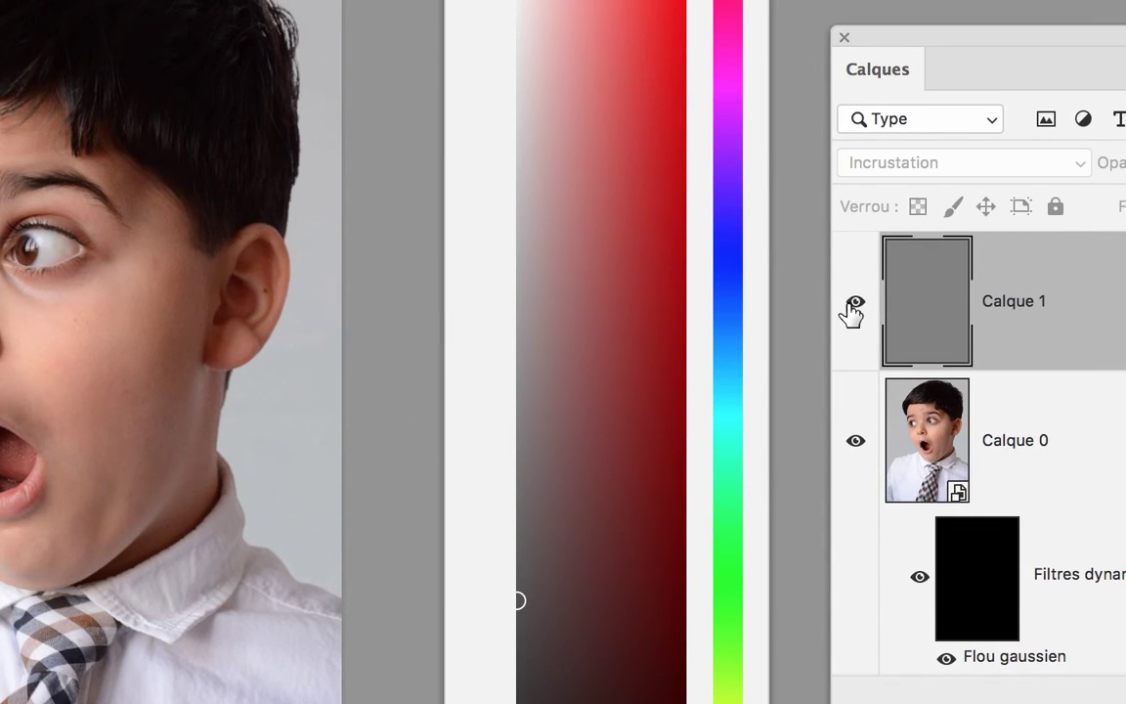
pyautogui.click(855, 304)
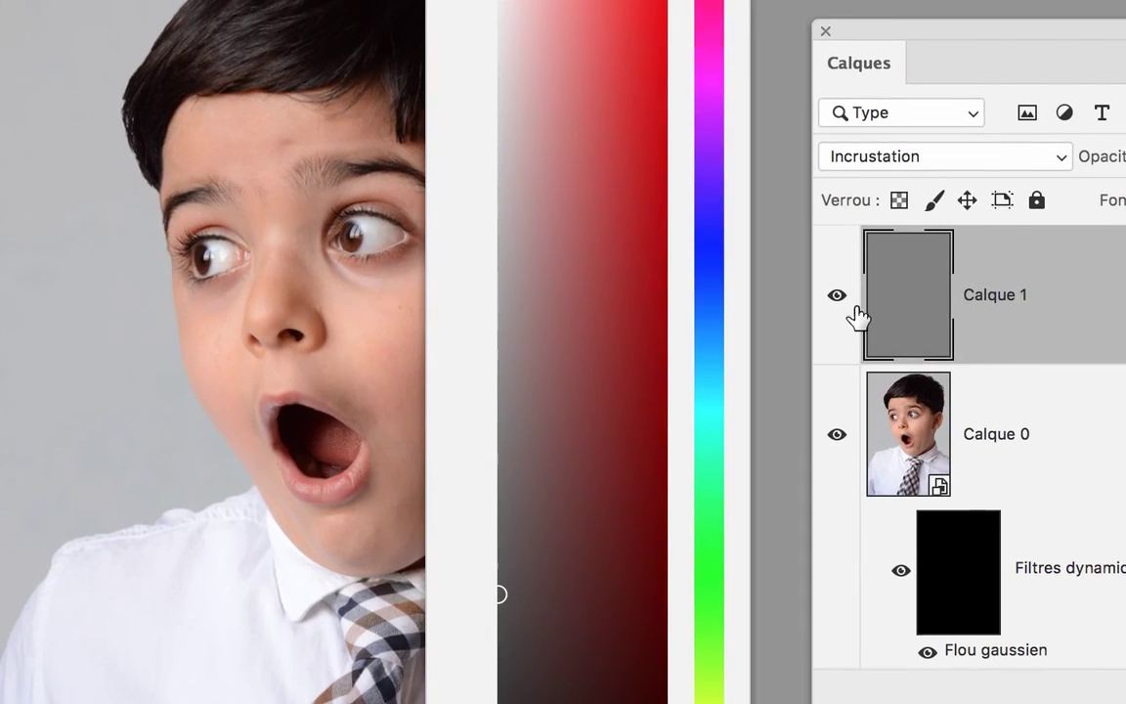
pyautogui.click(849, 305)
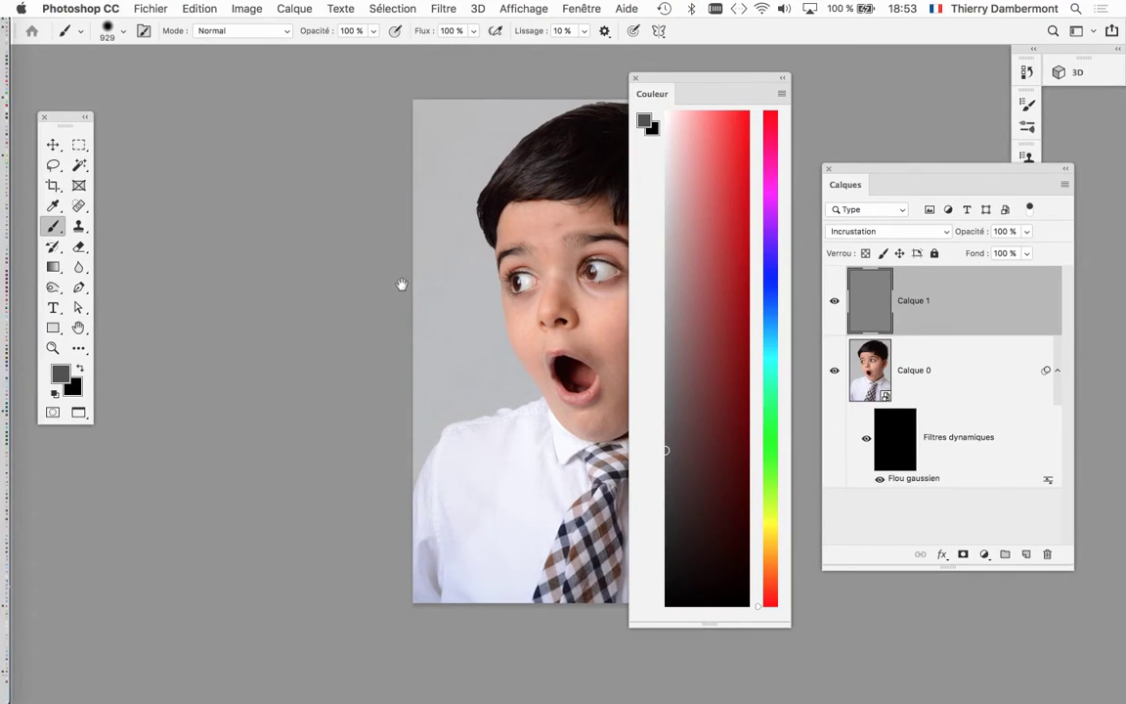
# Step: Pan the photo left and start Enregistrer sous… to save under a new name
pyautogui.moveTo(400, 285); pyautogui.dragTo(170, 270)
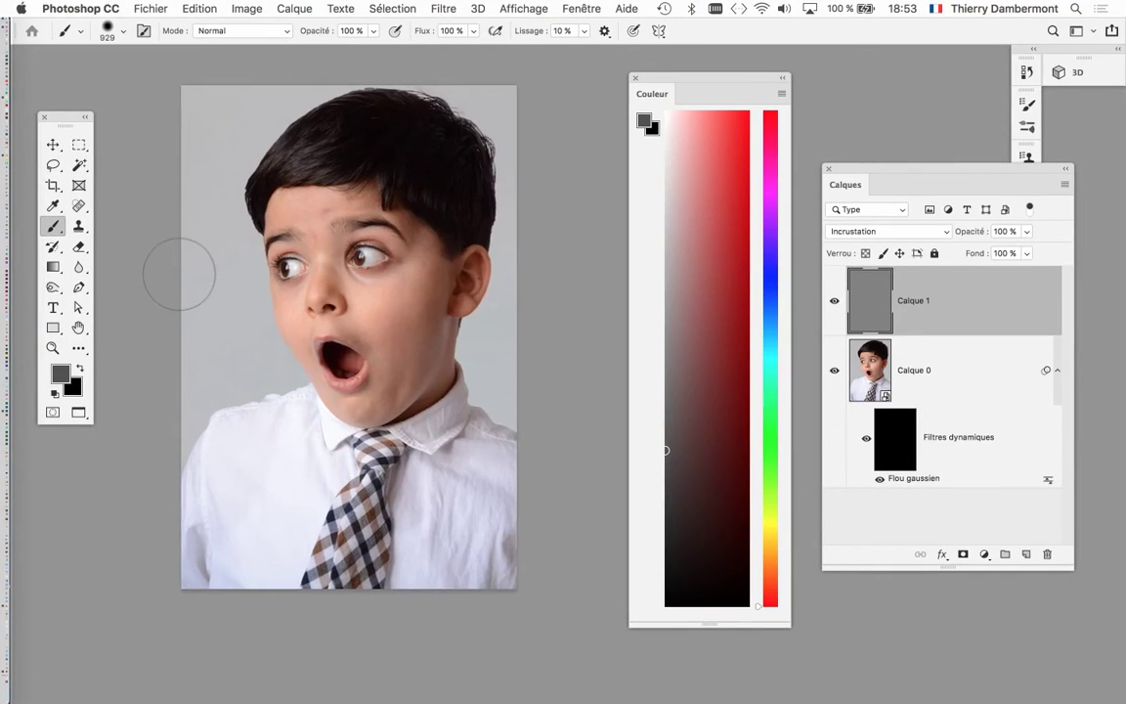
pyautogui.click(152, 8)
pyautogui.click(208, 173)
pyautogui.write('child-young-surprised-02.psd')
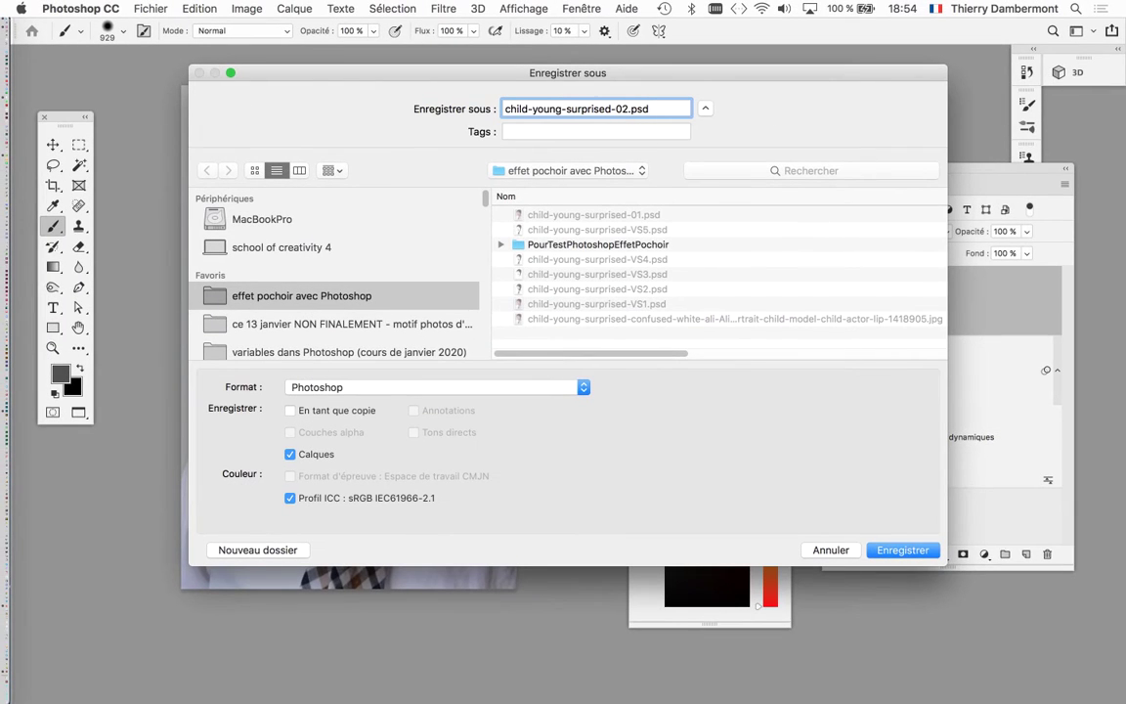
# Step: Save as child-young-surprised-02.psd, accepting Maximiser la compatibilité
pyautogui.press('Return')
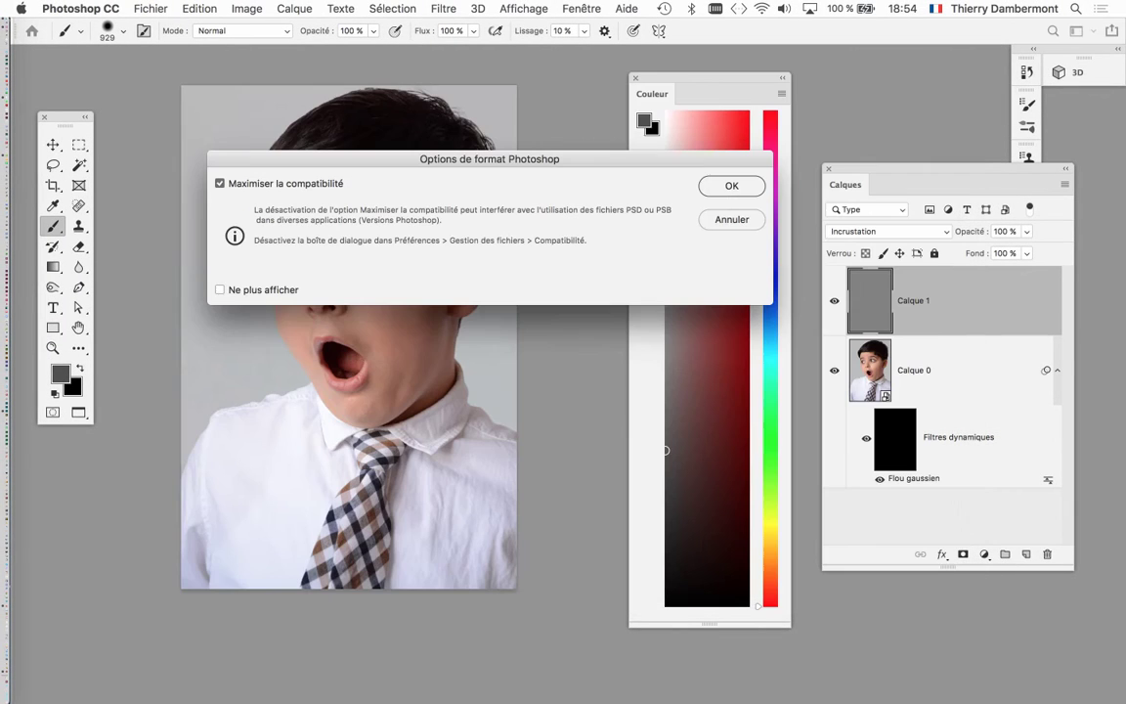
pyautogui.press('Return')
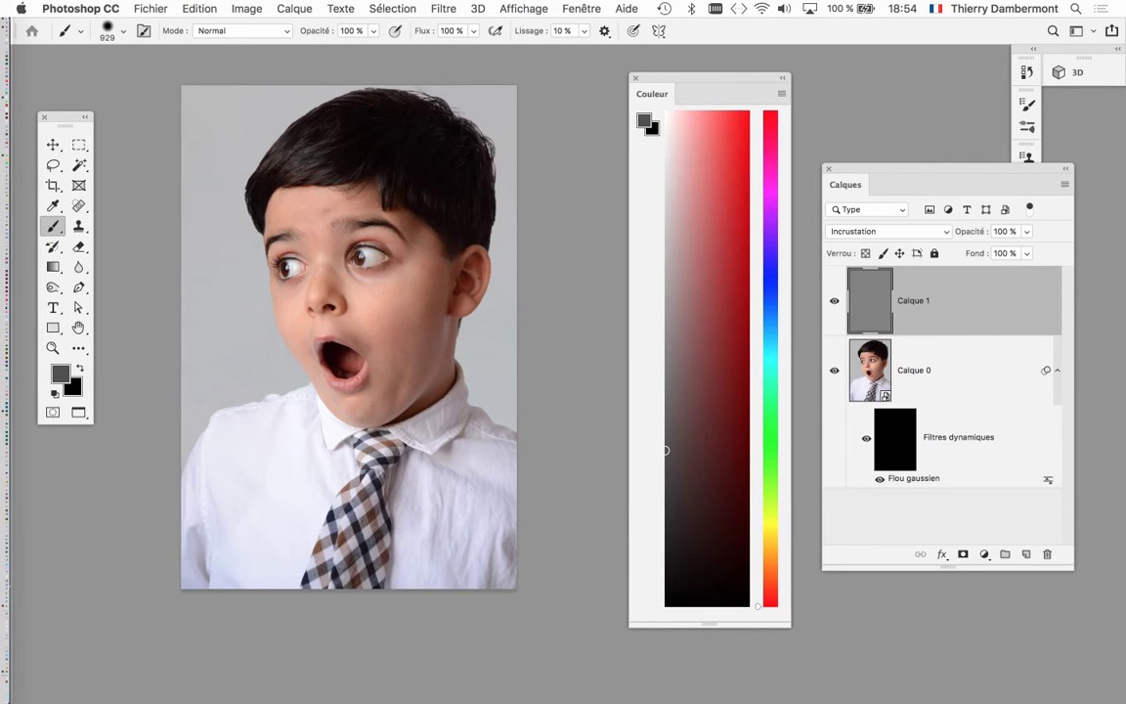
# Step: Move the Couleur panel to the right and place the Calques panel beside the photo
pyautogui.moveTo(704, 79); pyautogui.dragTo(811, 80)
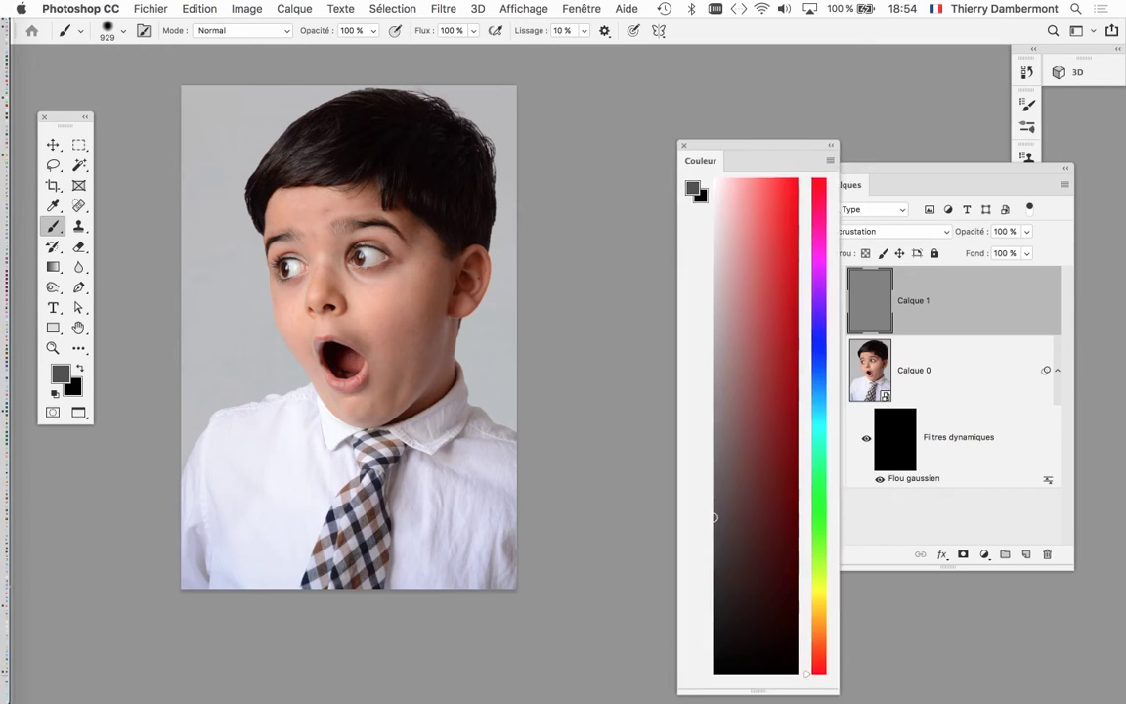
pyautogui.moveTo(978, 172); pyautogui.dragTo(617, 117)
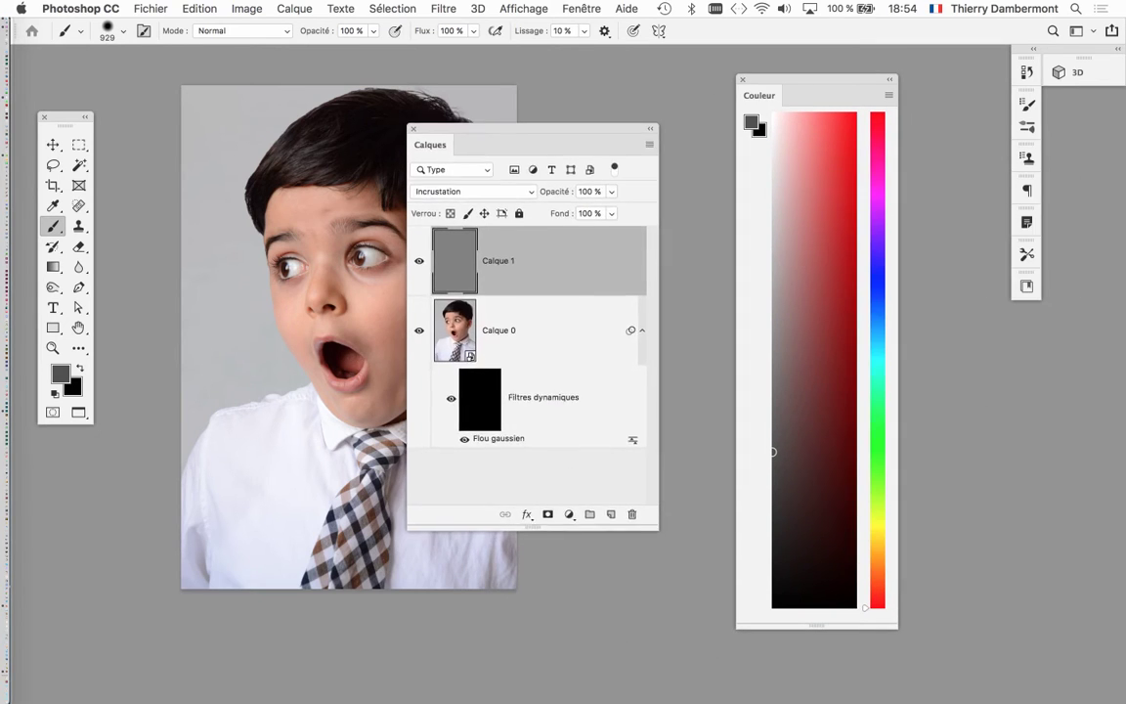
pyautogui.moveTo(782, 80); pyautogui.dragTo(859, 88)
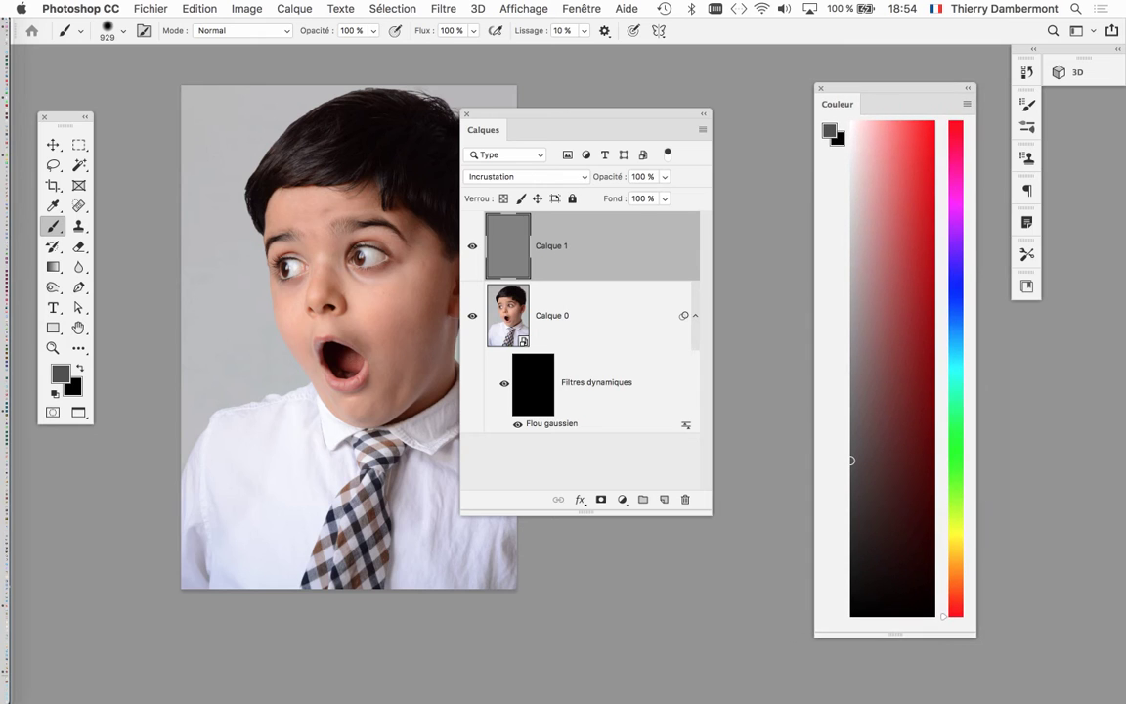
pyautogui.moveTo(586, 115)
pyautogui.mouseDown()
pyautogui.moveTo(690, 92)
pyautogui.moveTo(656, 91)
pyautogui.mouseUp()
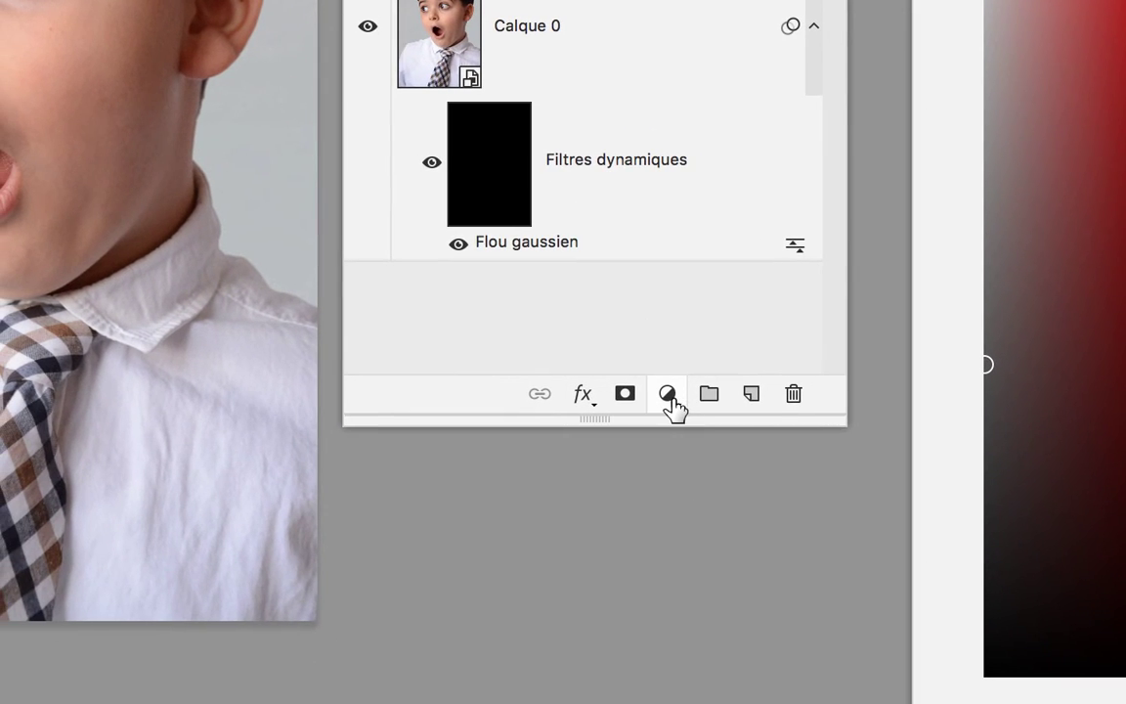
# Step: Add a Seuil threshold adjustment layer at level 128 above the gray layer
pyautogui.click(670, 396)
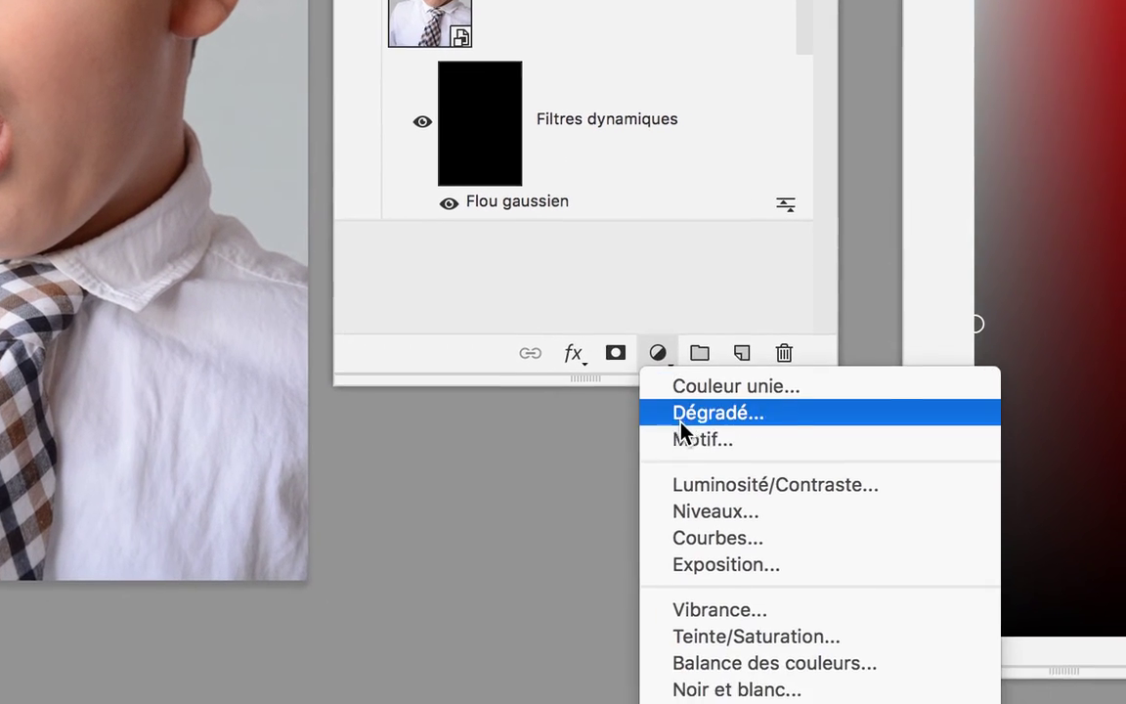
pyautogui.scroll(-3, 696, 501)
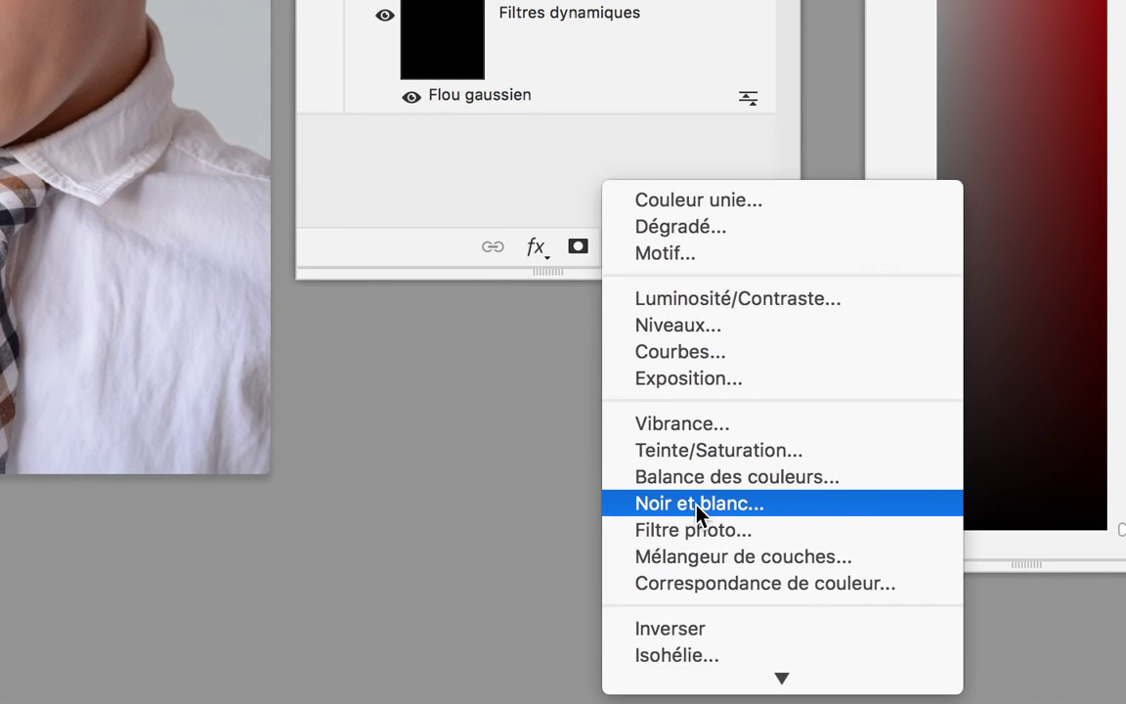
pyautogui.scroll(-1, 696, 501)
pyautogui.scroll(-2, 696, 502)
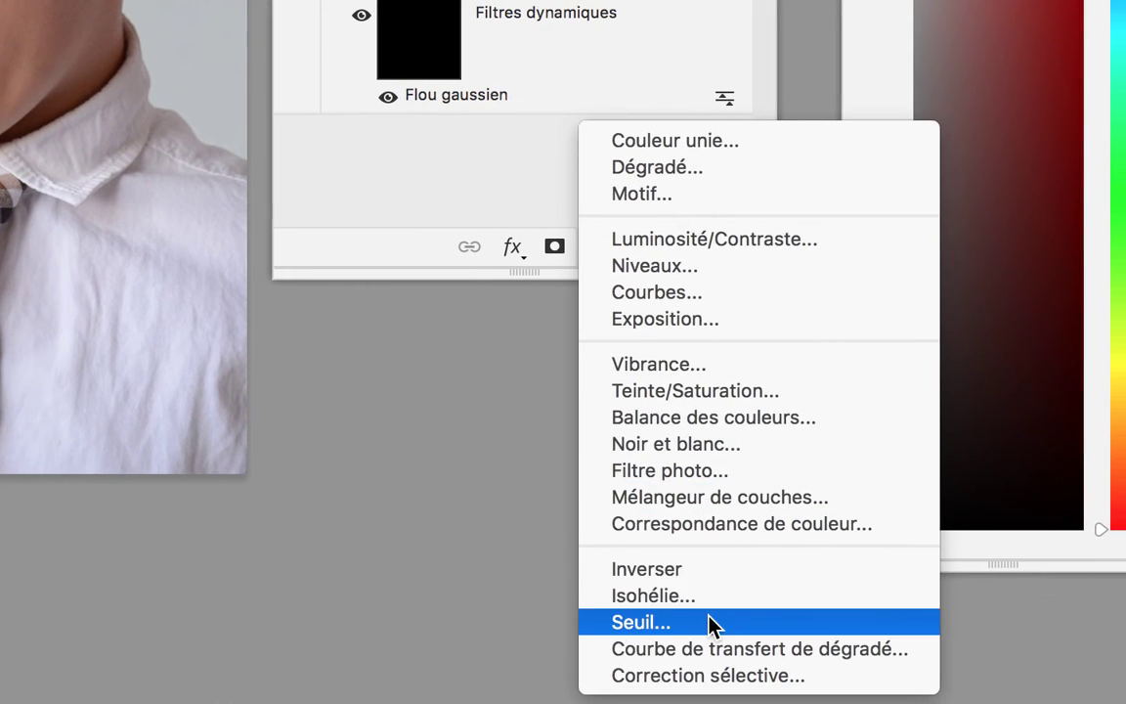
pyautogui.click(712, 627)
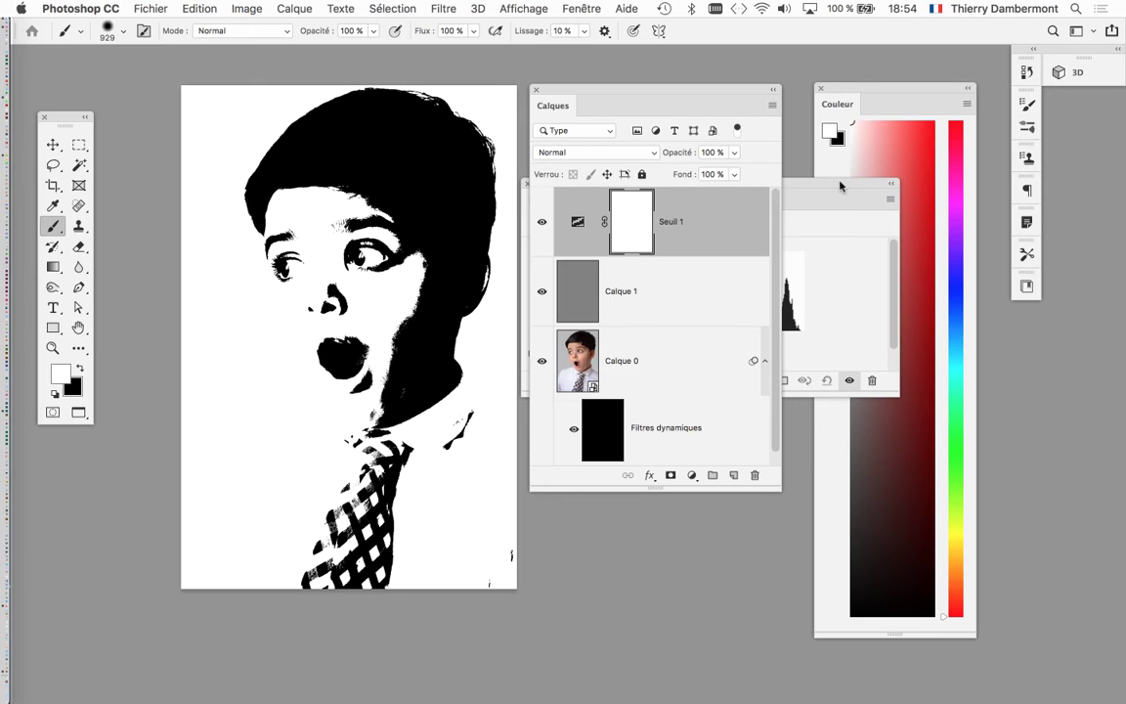
# Step: Drag the threshold Propriétés panel over the image, shift Calques slightly right, then close Propriétés
pyautogui.moveTo(839, 186)
pyautogui.mouseDown()
pyautogui.moveTo(865, 168)
pyautogui.moveTo(368, 163)
pyautogui.moveTo(377, 75)
pyautogui.mouseUp()
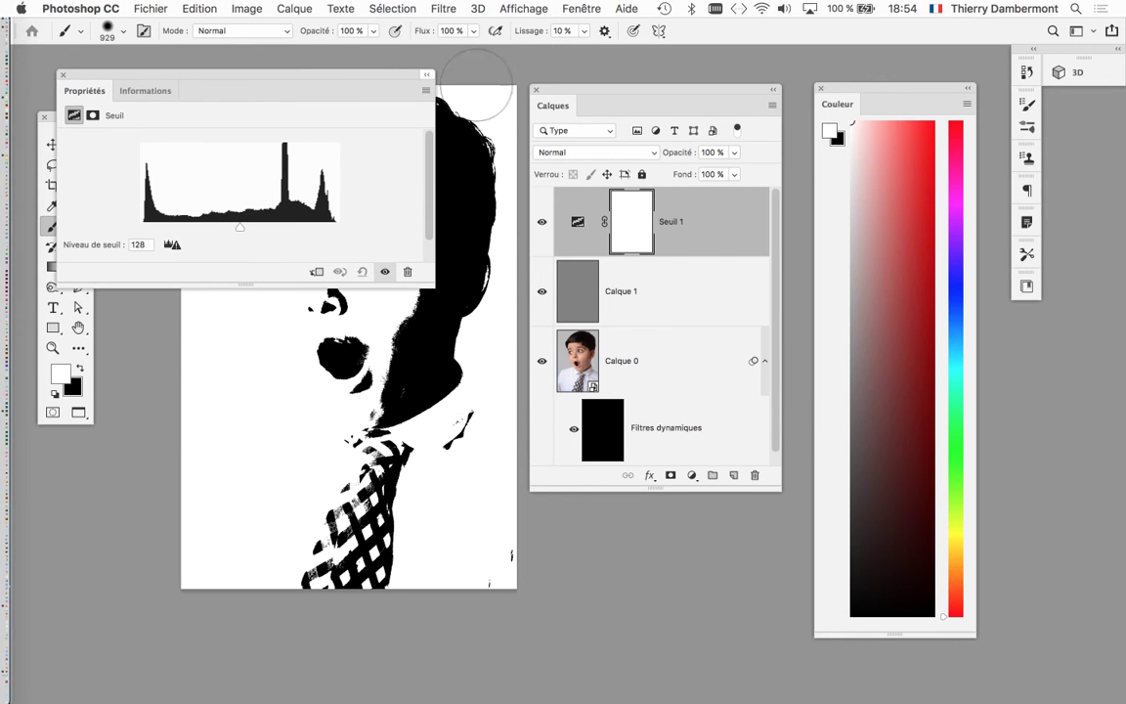
pyautogui.moveTo(585, 90); pyautogui.dragTo(605, 89)
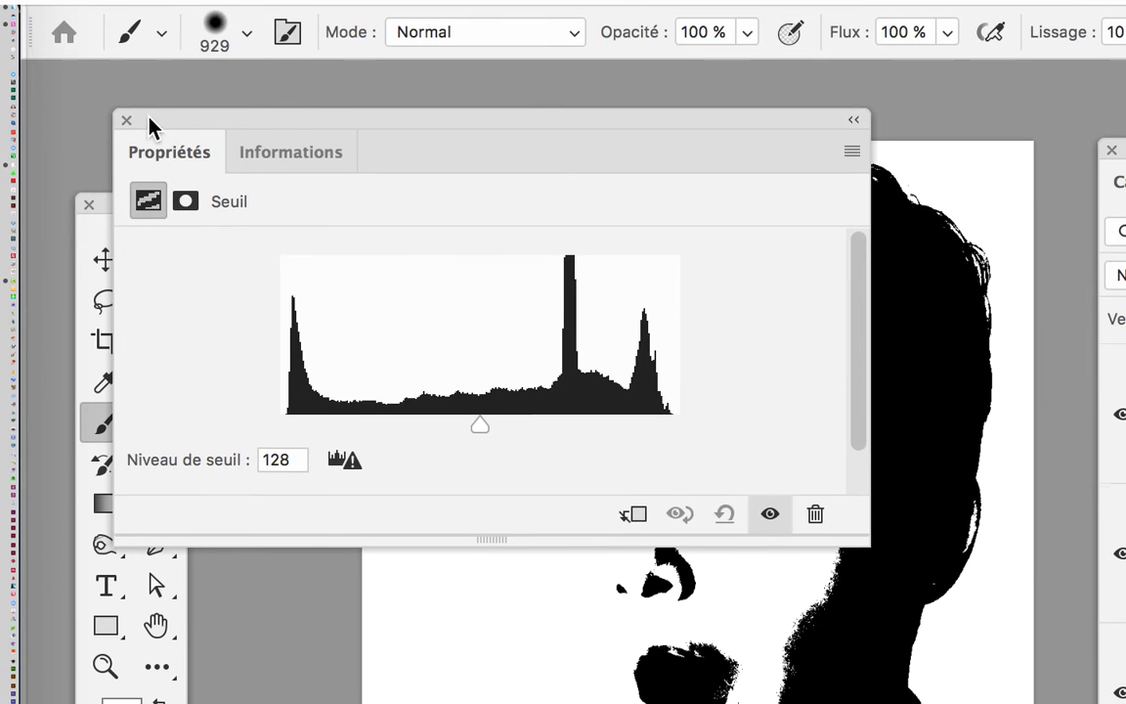
pyautogui.click(127, 121)
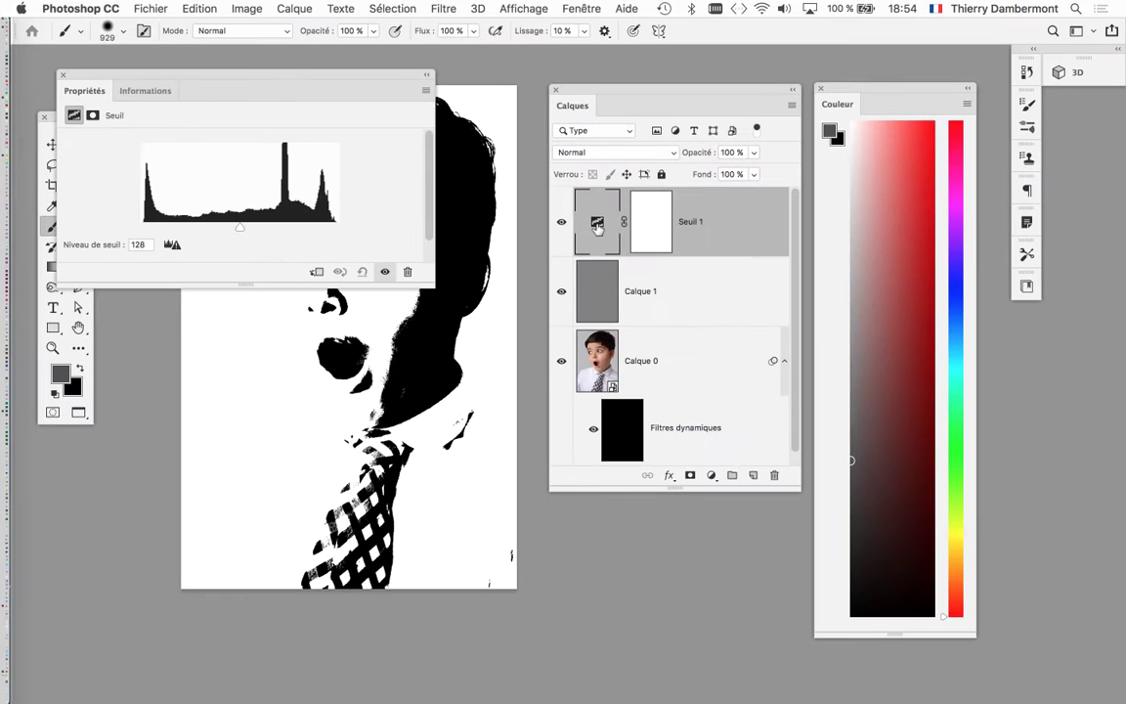
# Step: Reshape the threshold settings panel narrower and taller, then open the Fenêtre workspace options
pyautogui.moveTo(432, 286); pyautogui.dragTo(290, 349)
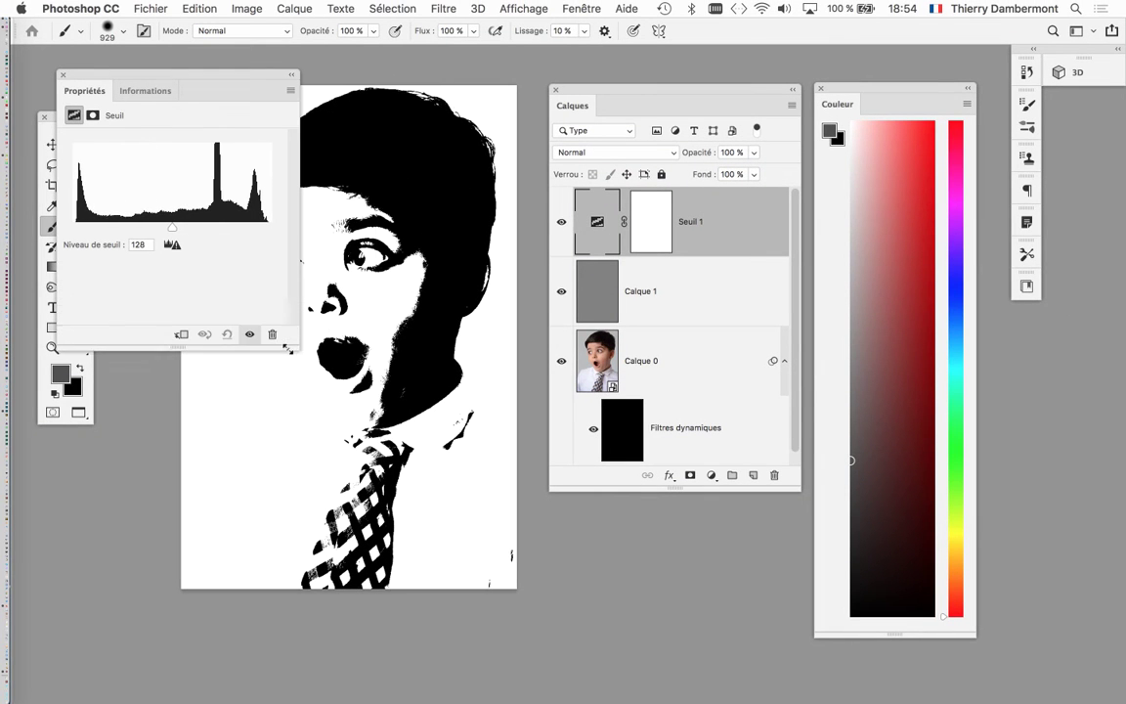
pyautogui.click(577, 9)
pyautogui.moveTo(581, 49)
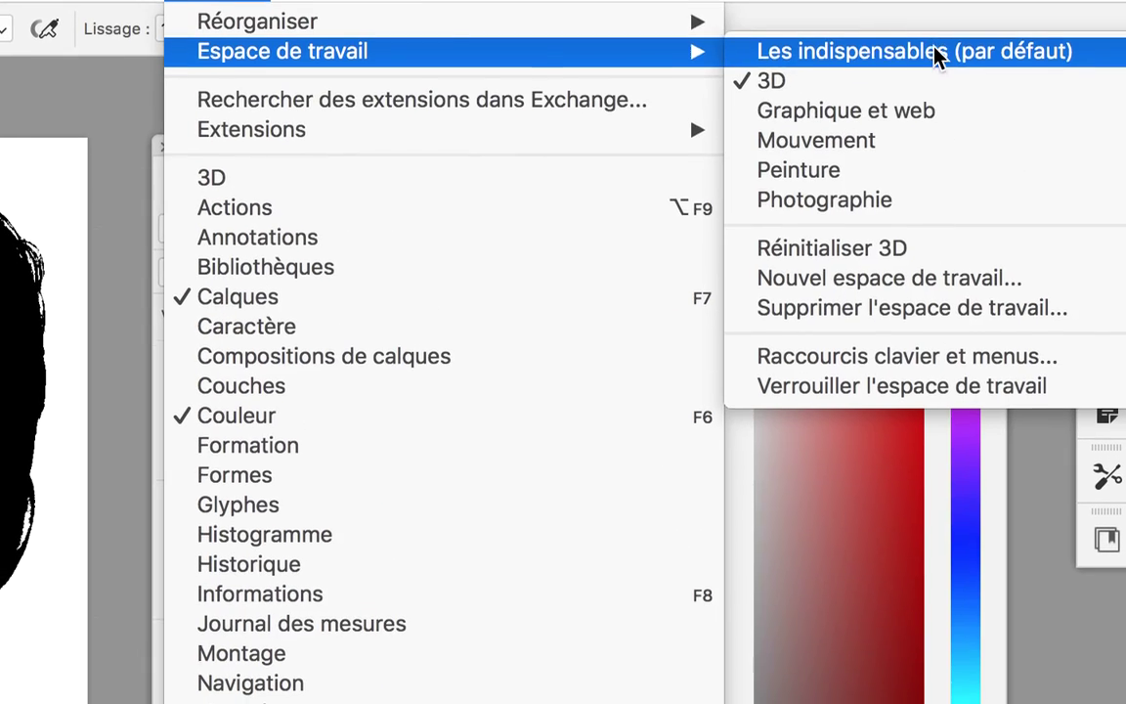
# Step: Switch to Les indispensables, reset that workspace, and hide all panels with Shift+Tab
pyautogui.click(934, 53)
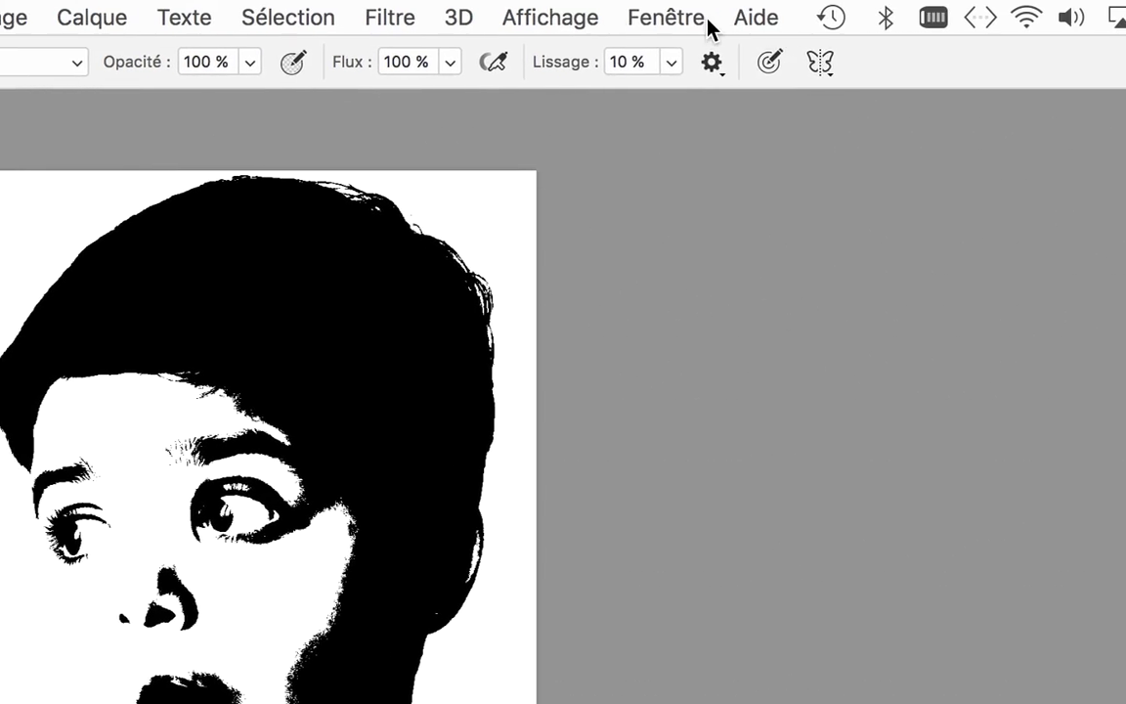
pyautogui.click(709, 24)
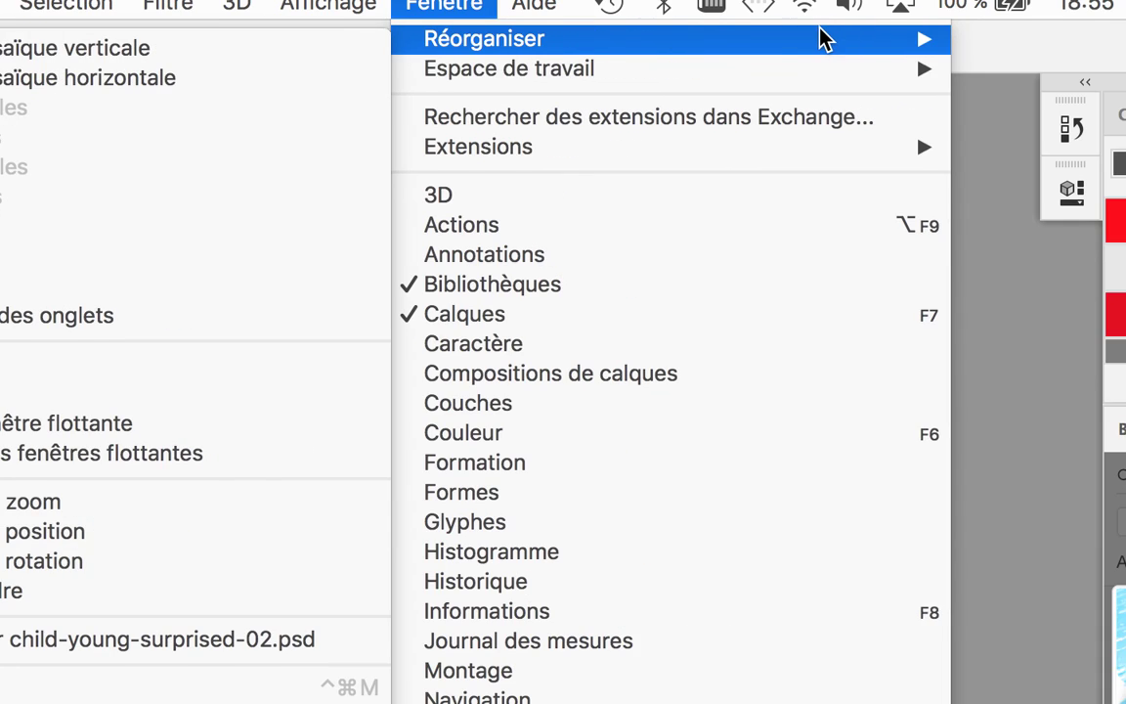
pyautogui.moveTo(359, 23)
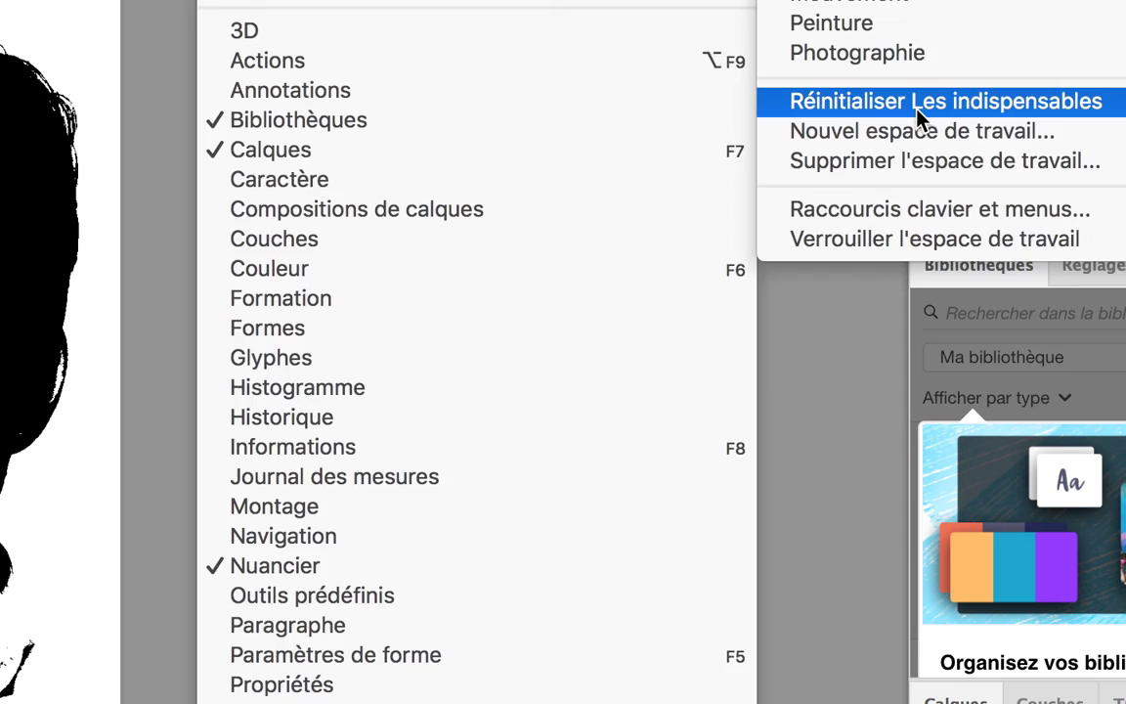
pyautogui.click(915, 111)
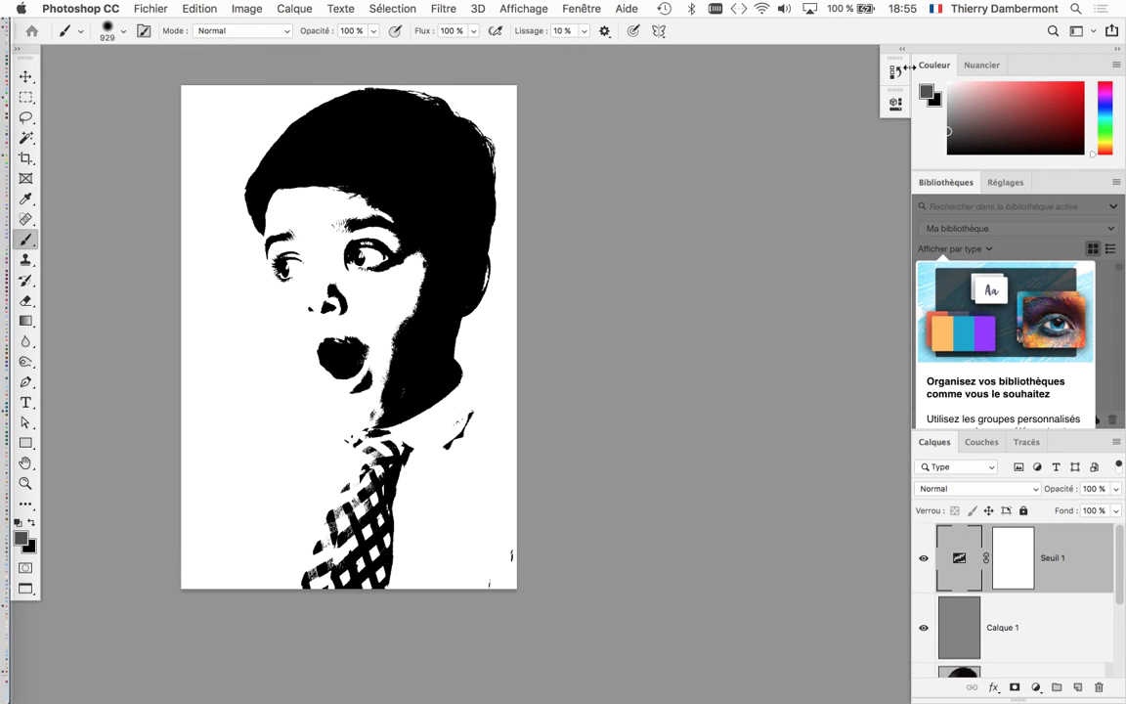
pyautogui.hotkey('shift', 'Tab')
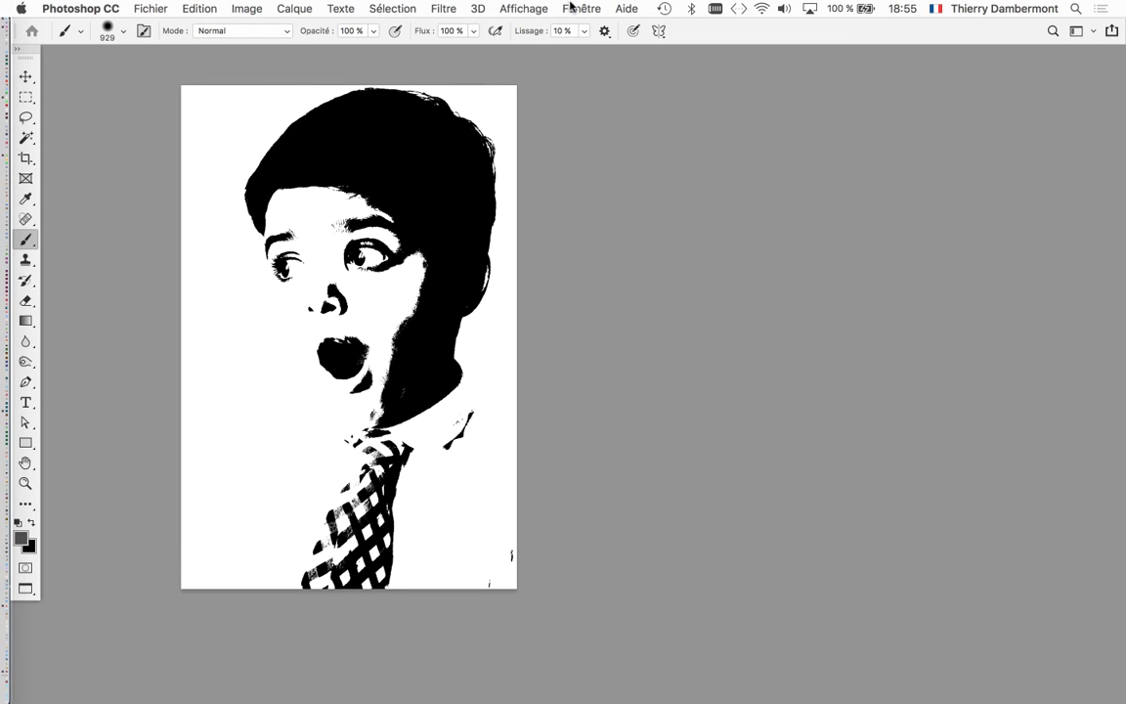
# Step: Float the toolbar as a two-column panel and the enlarged Calques panel listing all layers
pyautogui.moveTo(16, 52); pyautogui.dragTo(57, 85)
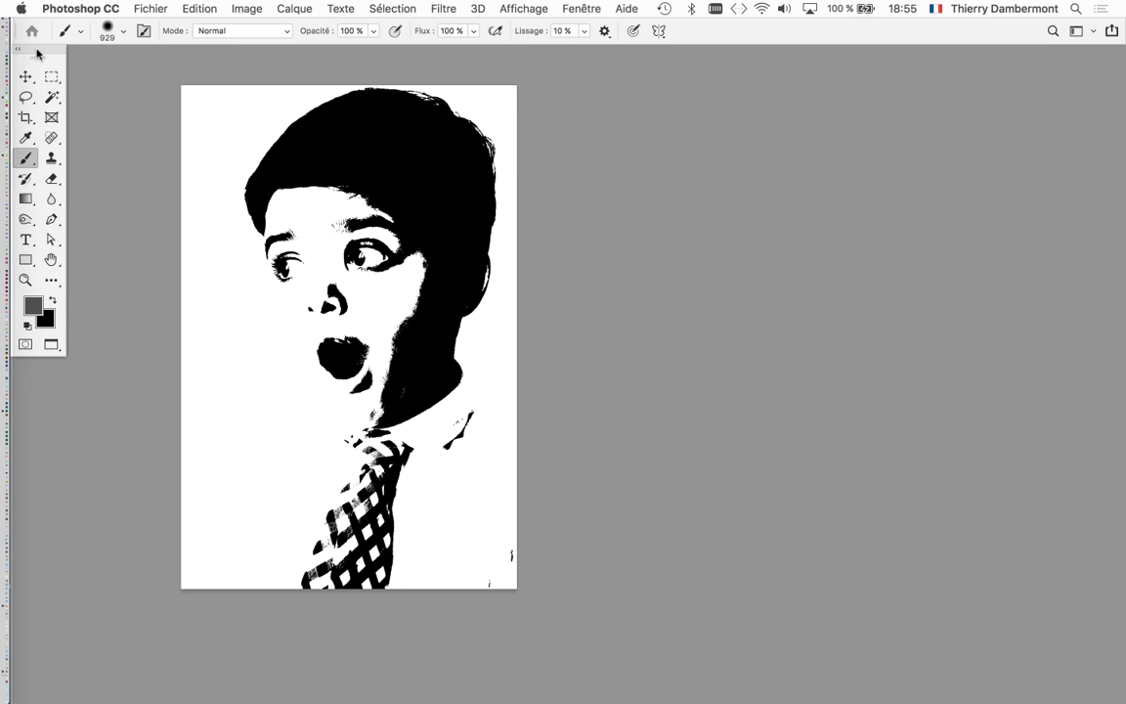
pyautogui.click(593, 7)
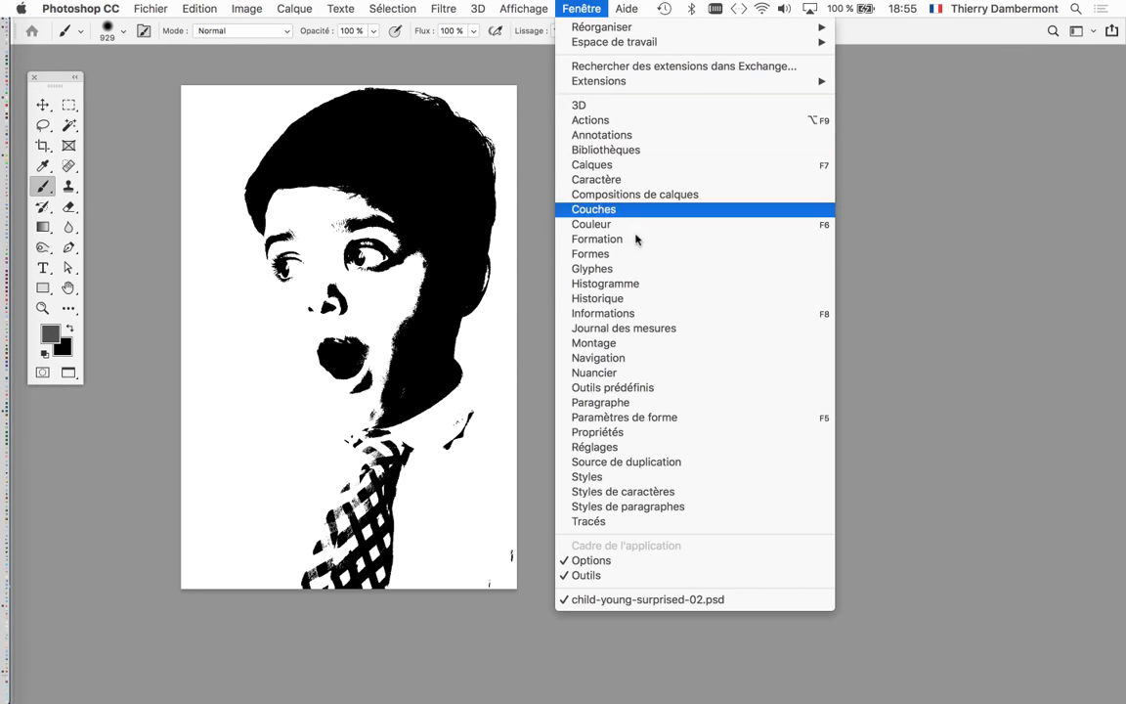
pyautogui.click(628, 166)
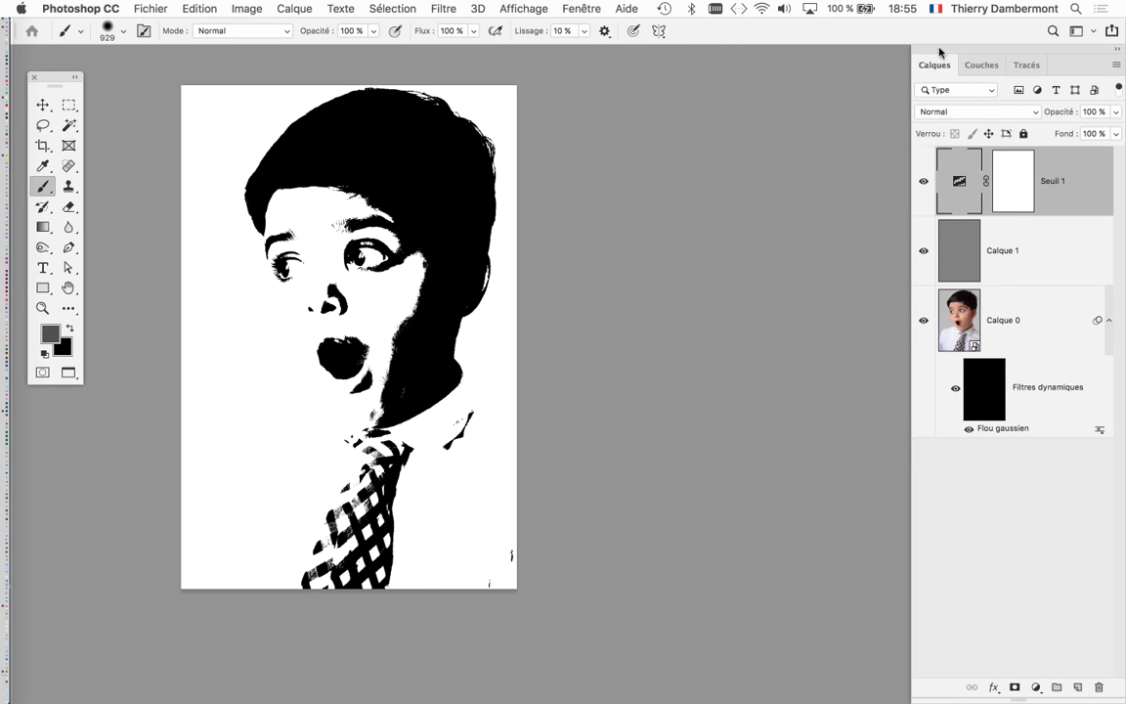
pyautogui.moveTo(940, 51); pyautogui.dragTo(761, 69)
pyautogui.moveTo(924, 241); pyautogui.dragTo(994, 566)
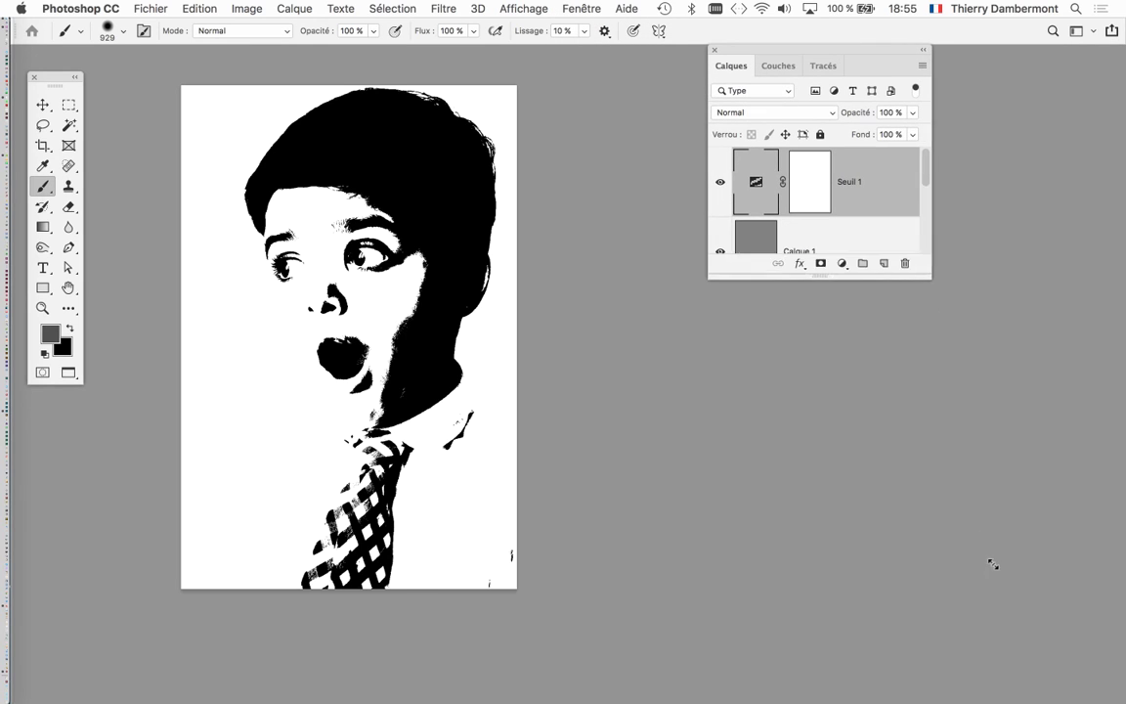
# Step: Save the stencil document with Fichier > Enregistrer
pyautogui.click(151, 9)
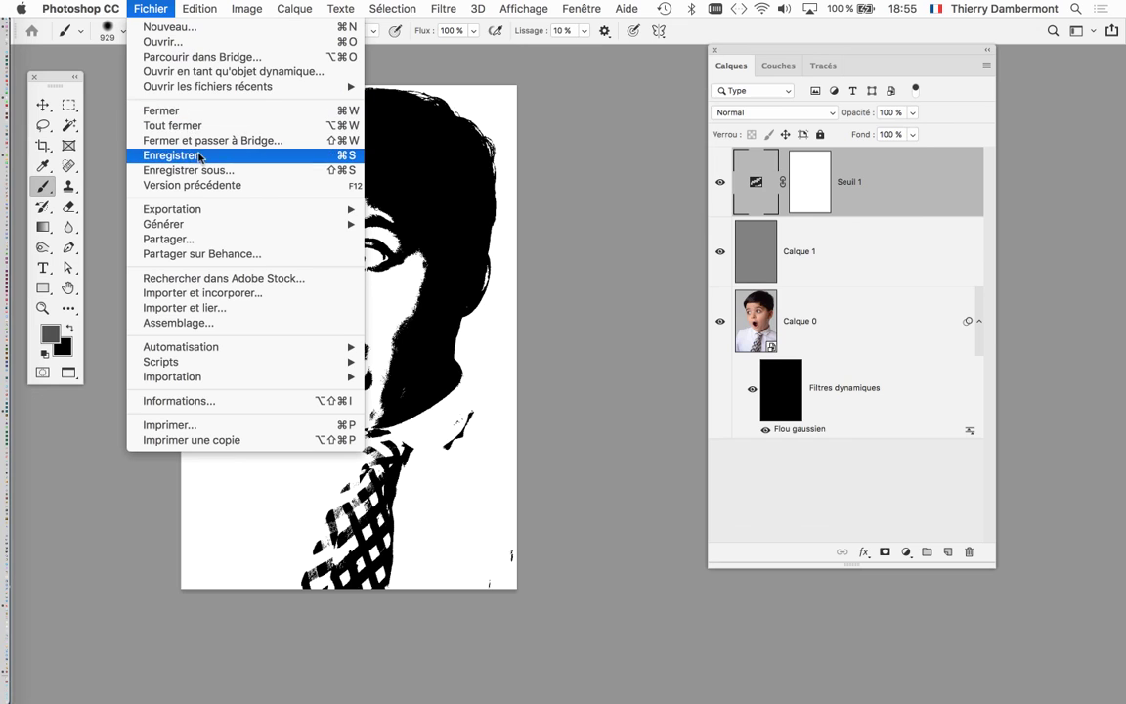
pyautogui.click(463, 213)
pyautogui.moveTo(473, 238); pyautogui.dragTo(484, 260)
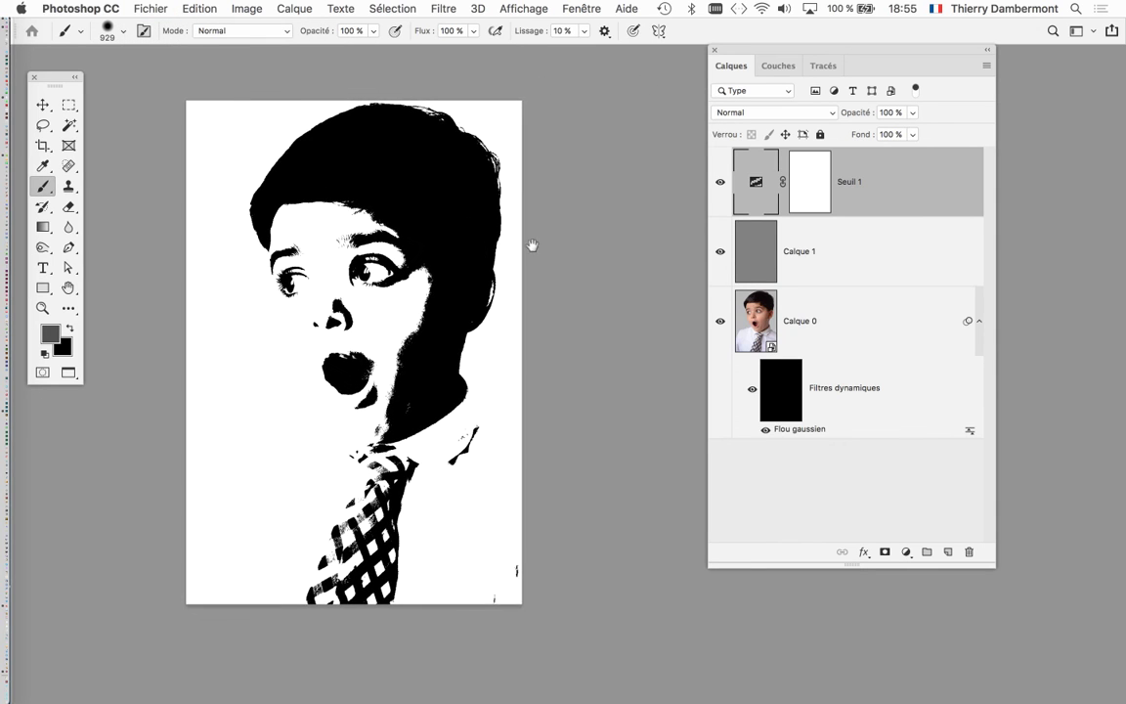